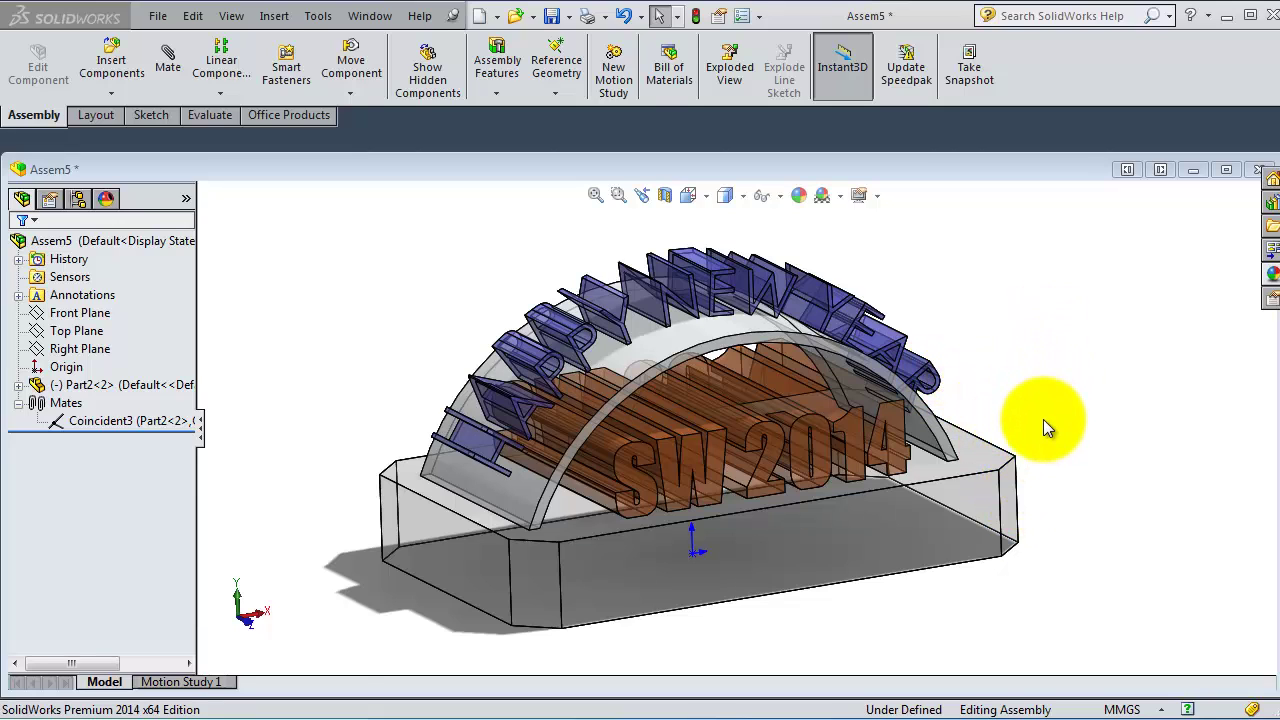
# Fix Part2<2> in place so the assembly Assem5 becomes Fully Defined.
pyautogui.moveTo(1043, 428); pyautogui.dragTo(1035, 386, button='middle')
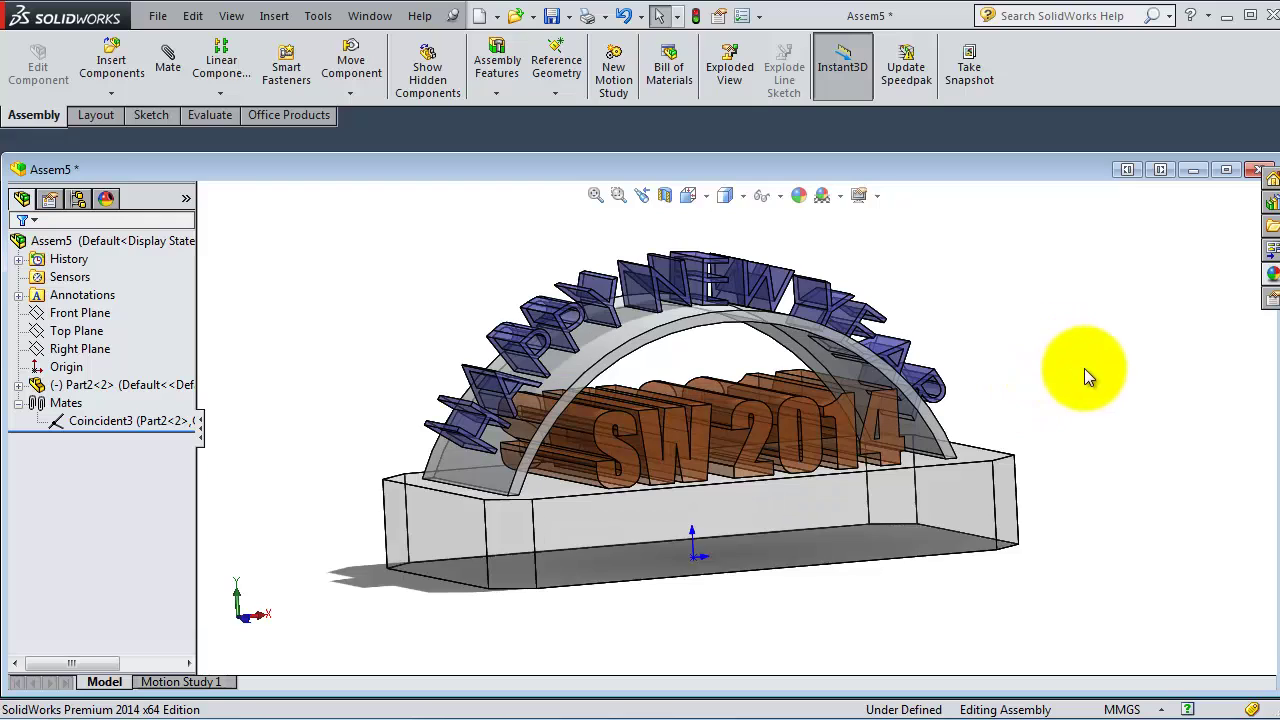
pyautogui.click(78, 386)
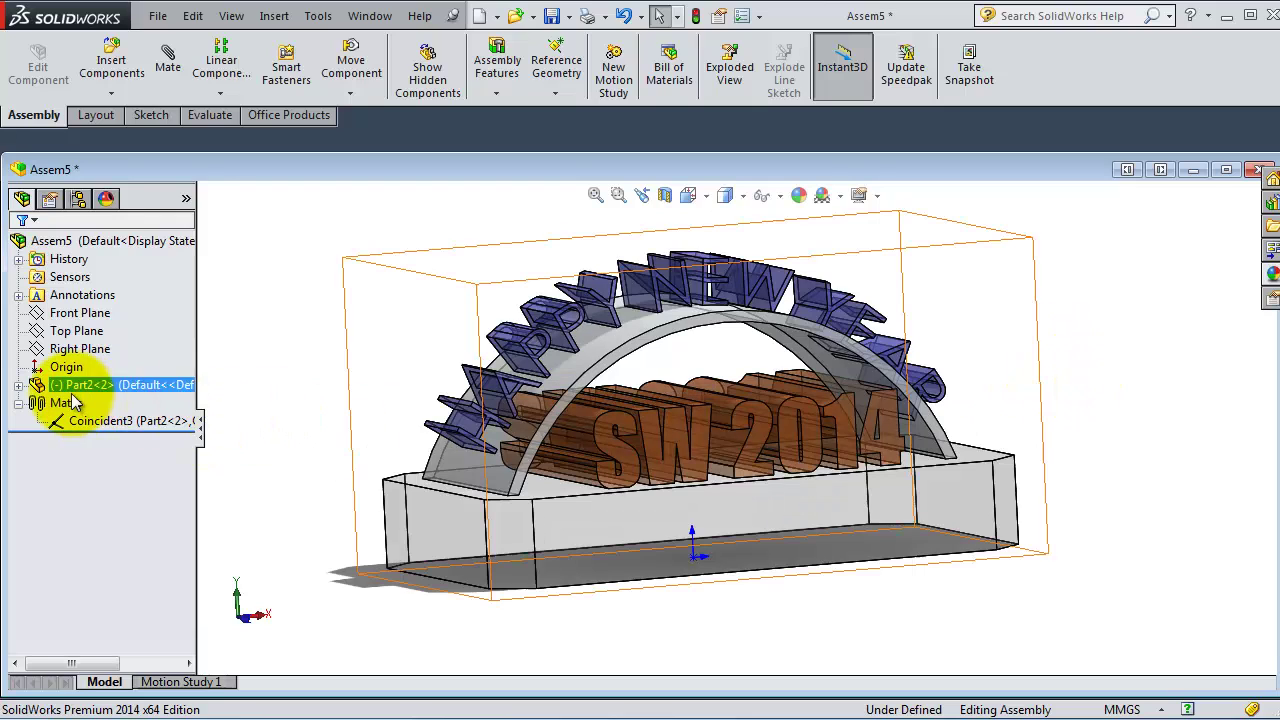
pyautogui.rightClick(125, 390)
pyautogui.click(158, 570)
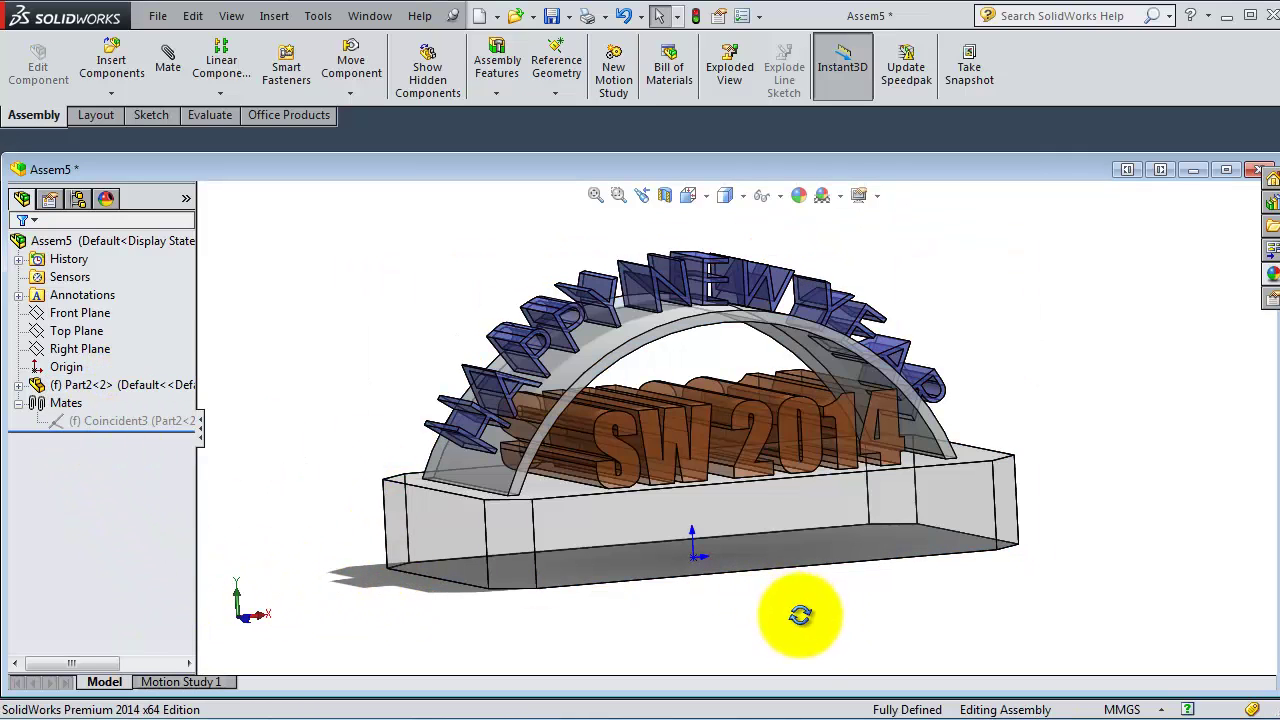
pyautogui.moveTo(800, 614); pyautogui.dragTo(756, 572, button='middle')
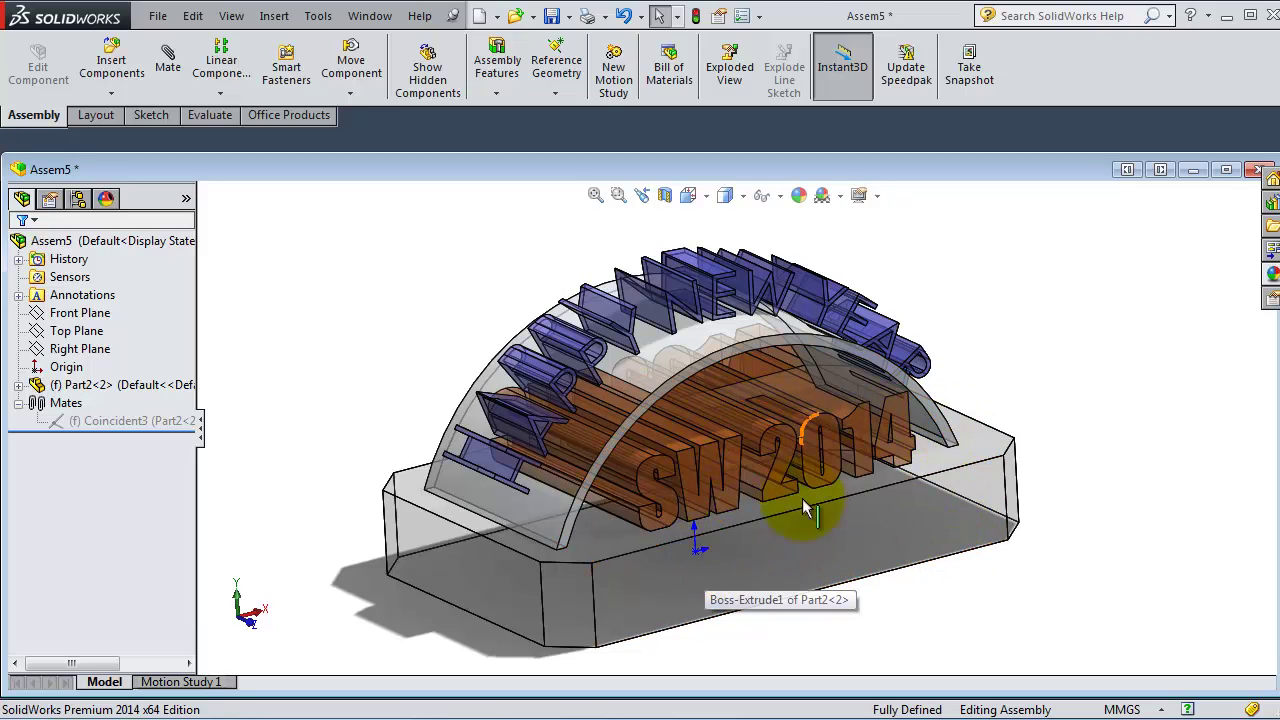
pyautogui.moveTo(867, 558); pyautogui.dragTo(800, 572, button='middle')
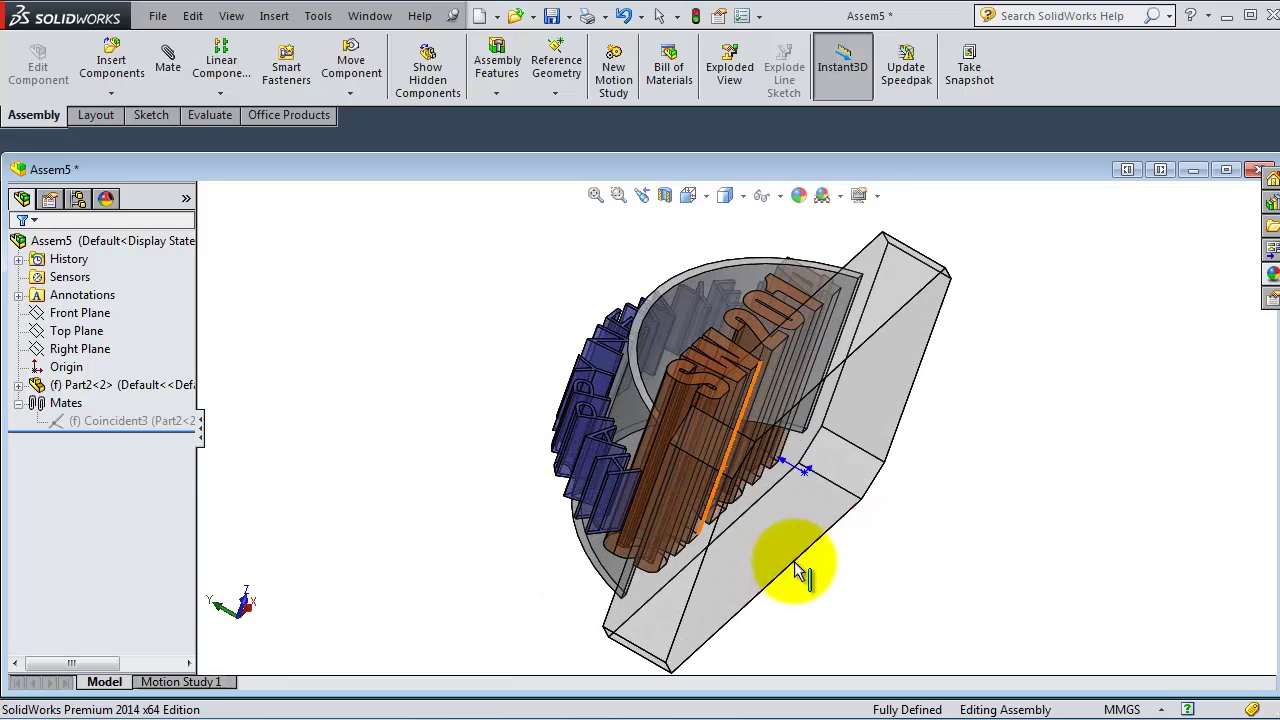
# Insert a second Part2 arch from file and place it beside the first as Part2<3>.
pyautogui.click(112, 64)
pyautogui.click(75, 617)
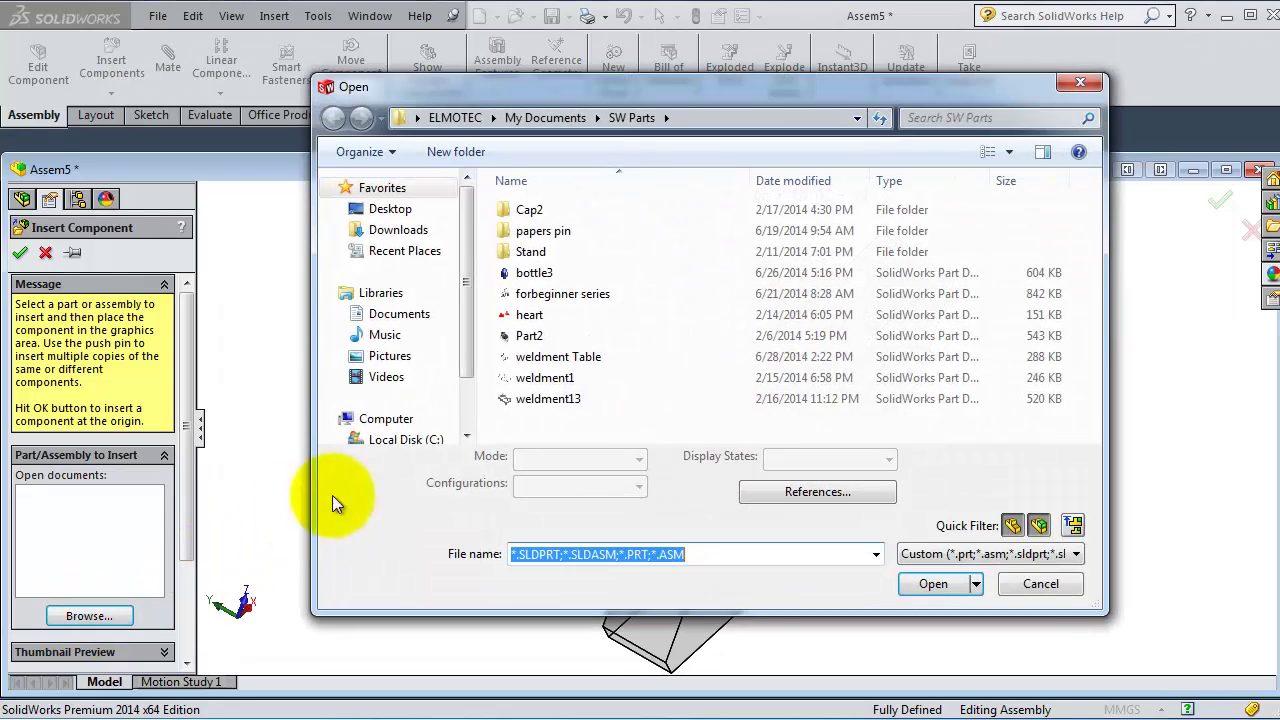
pyautogui.click(527, 336)
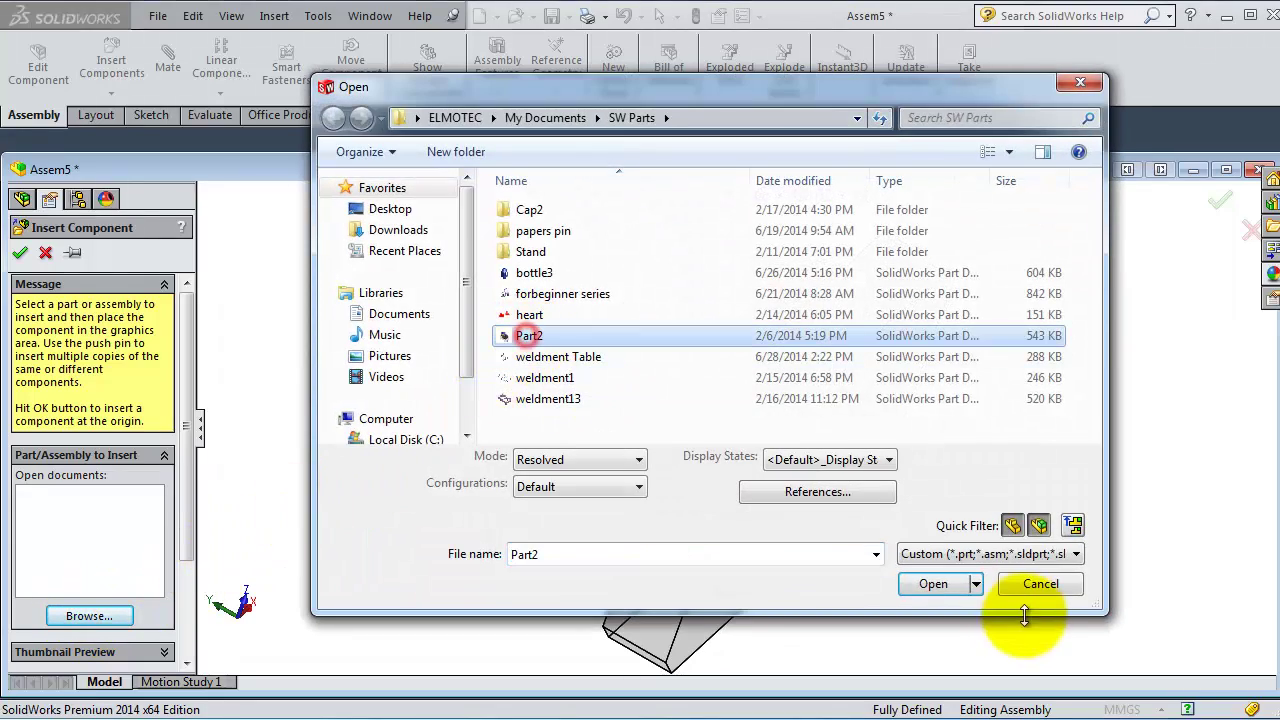
pyautogui.click(940, 588)
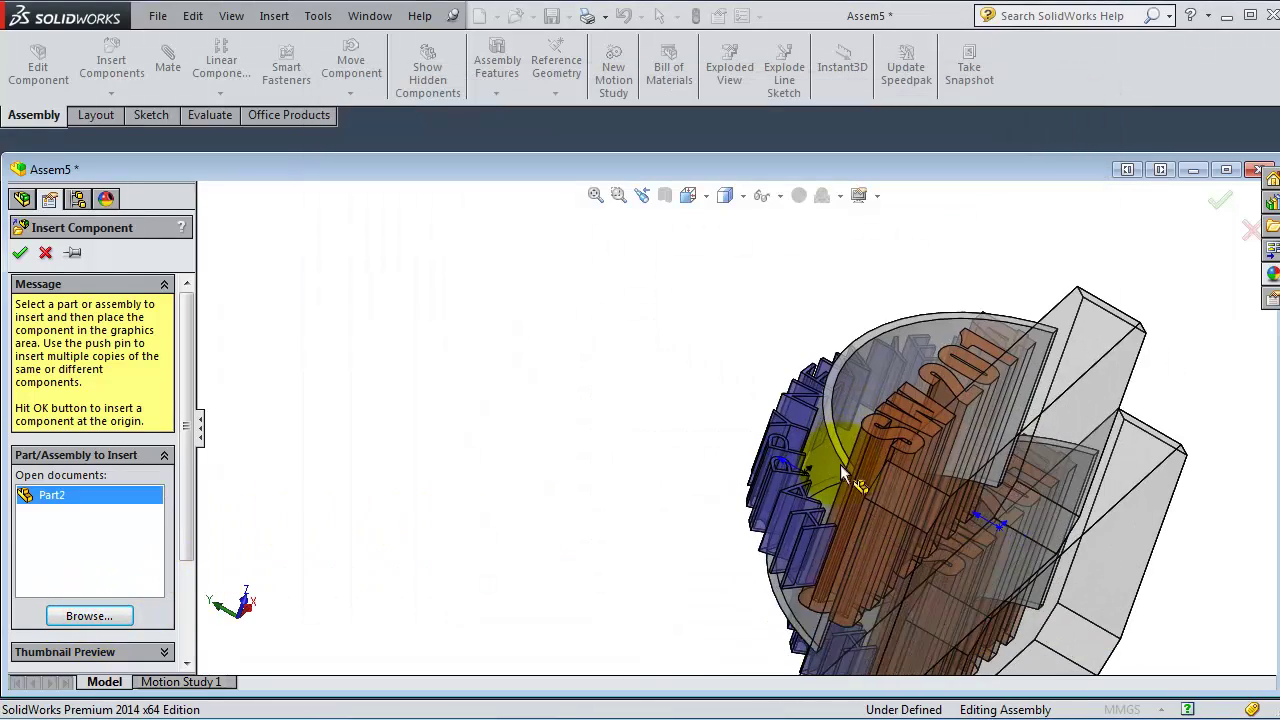
pyautogui.scroll(3, 698, 454)
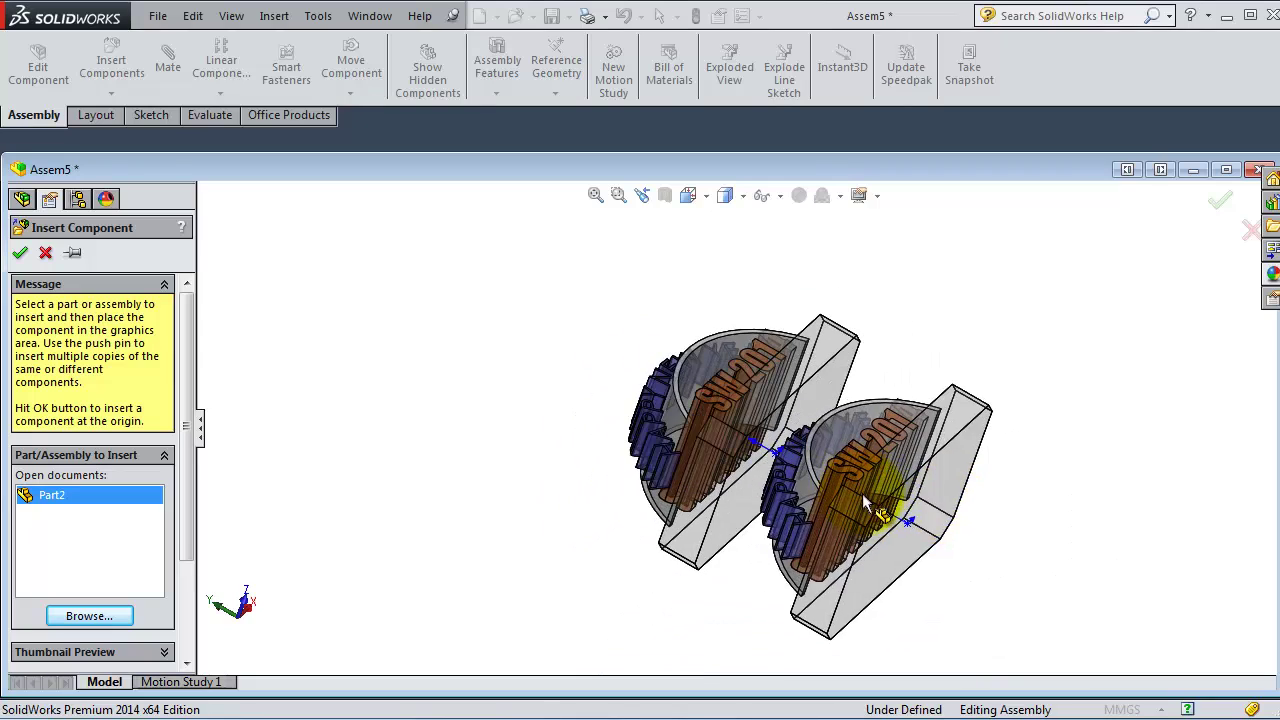
pyautogui.click(917, 476)
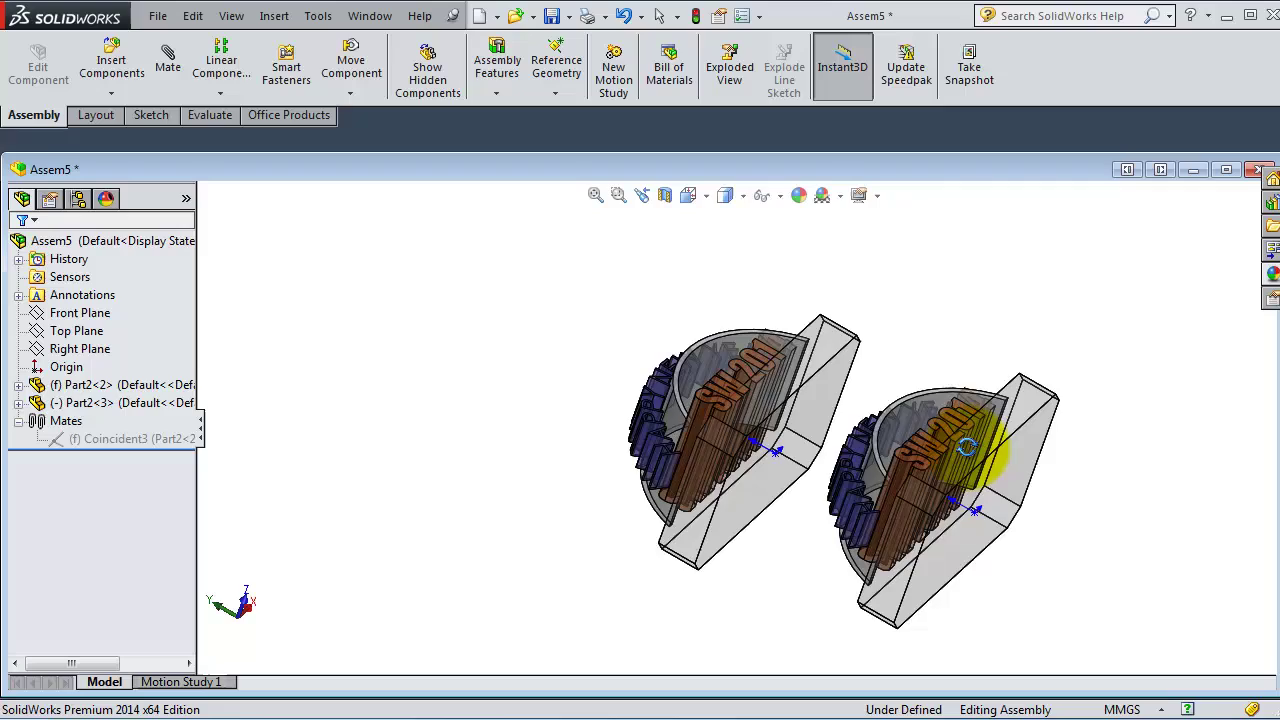
pyautogui.moveTo(966, 447); pyautogui.dragTo(643, 357, button='middle')
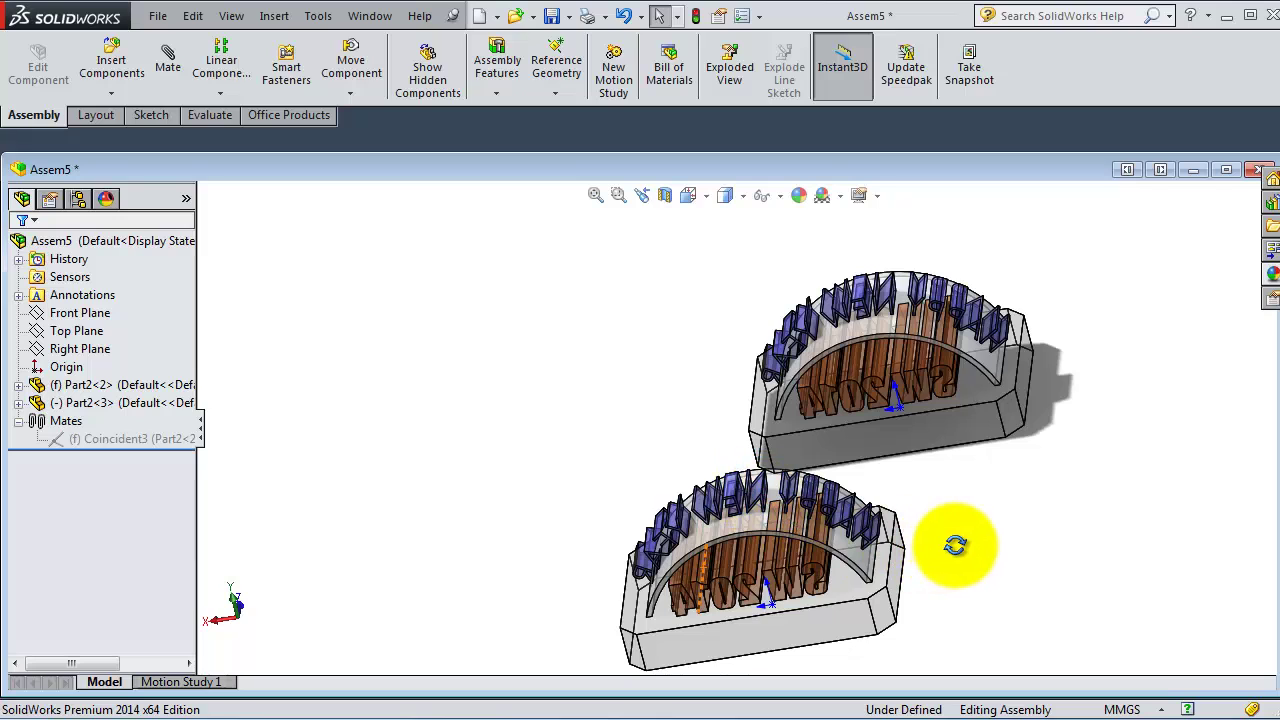
pyautogui.moveTo(955, 545); pyautogui.dragTo(880, 495, button='middle')
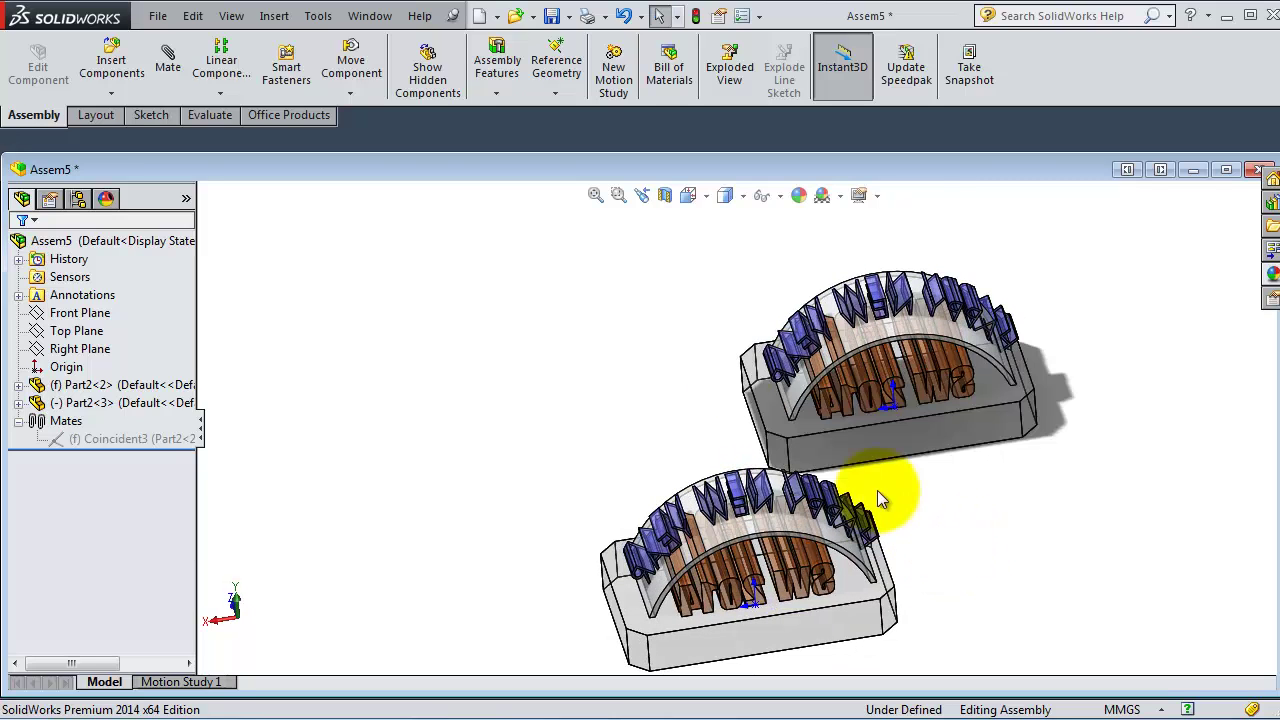
# Ctrl-drag the lower arch to create a third copy, Part2<4>, beside it.
pyautogui.click(110, 58)
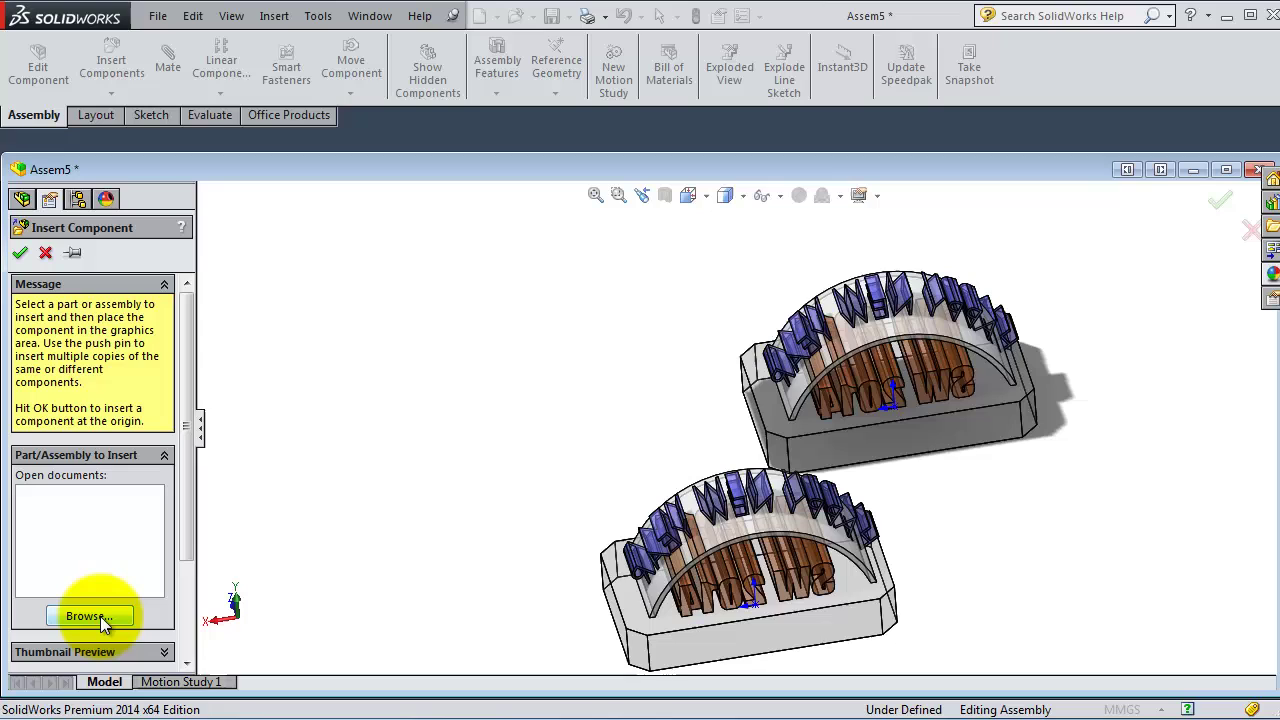
pyautogui.click(46, 253)
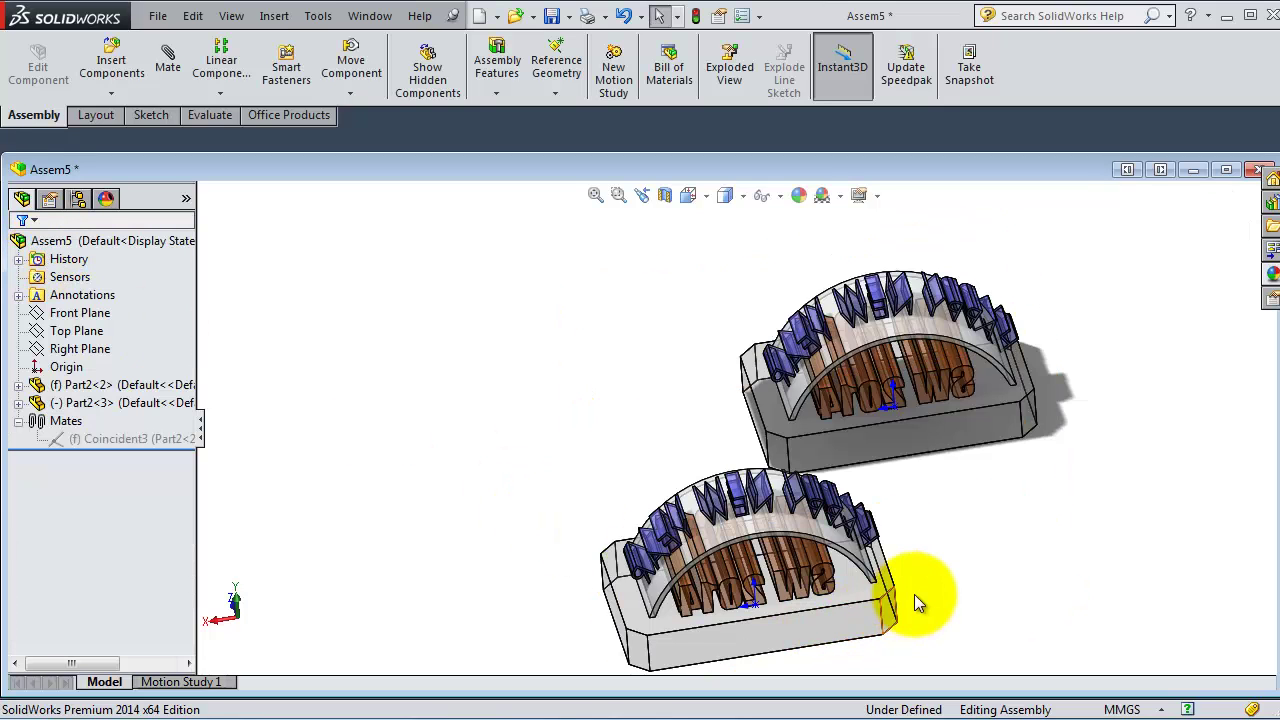
pyautogui.moveTo(914, 594); pyautogui.dragTo(884, 620, button='middle')
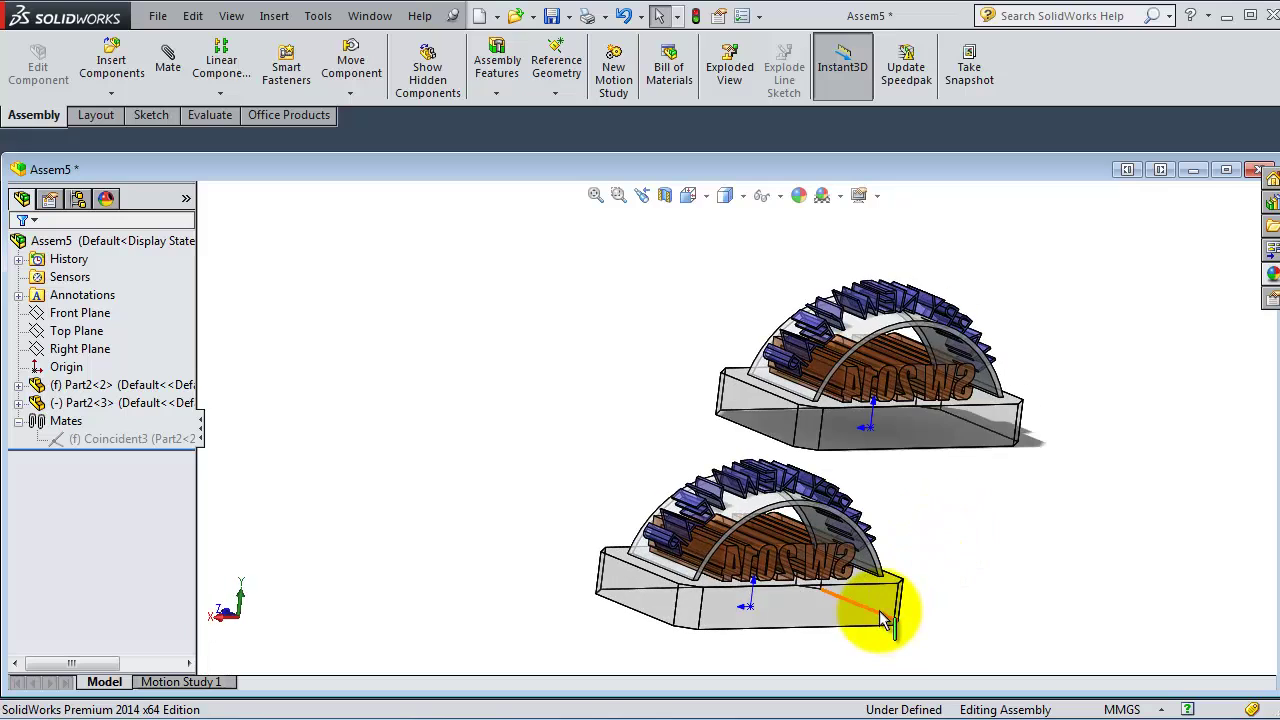
pyautogui.keyDown('ctrl'); pyautogui.moveTo(918, 612); pyautogui.dragTo(1083, 543); pyautogui.keyUp('ctrl')
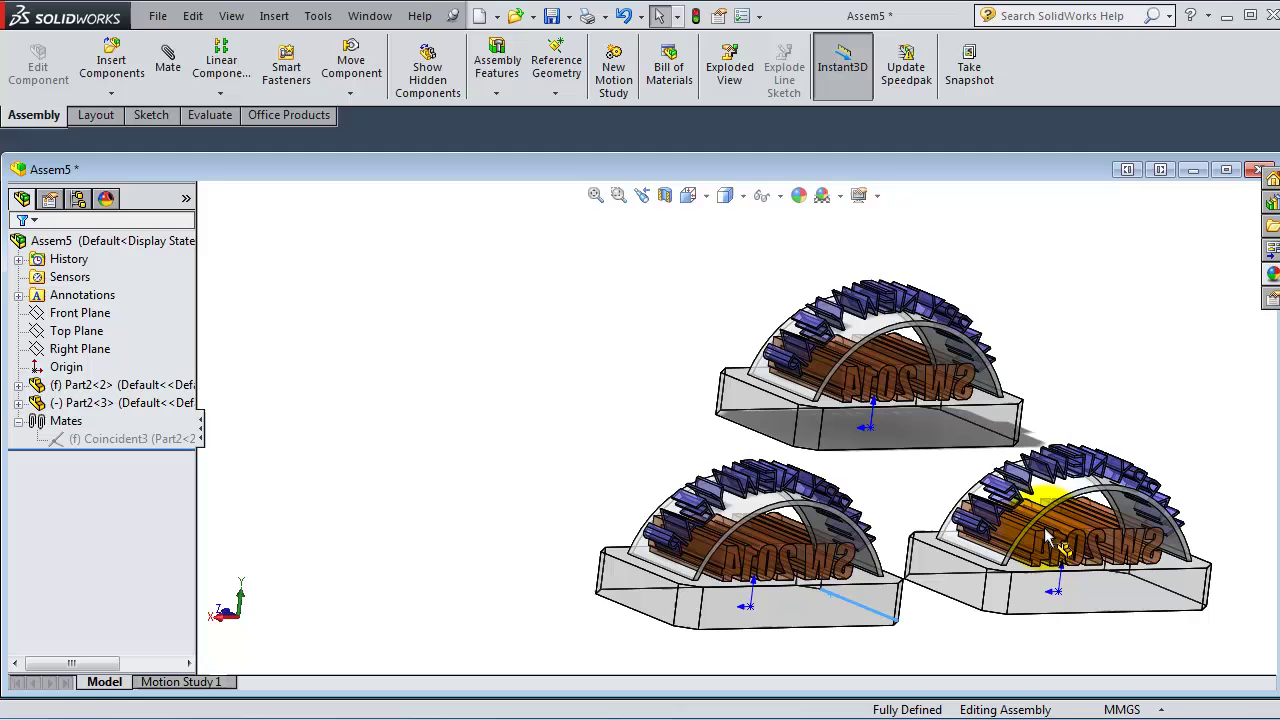
pyautogui.moveTo(889, 495); pyautogui.dragTo(912, 467, button='middle')
pyautogui.scroll(-5, 673, 472)
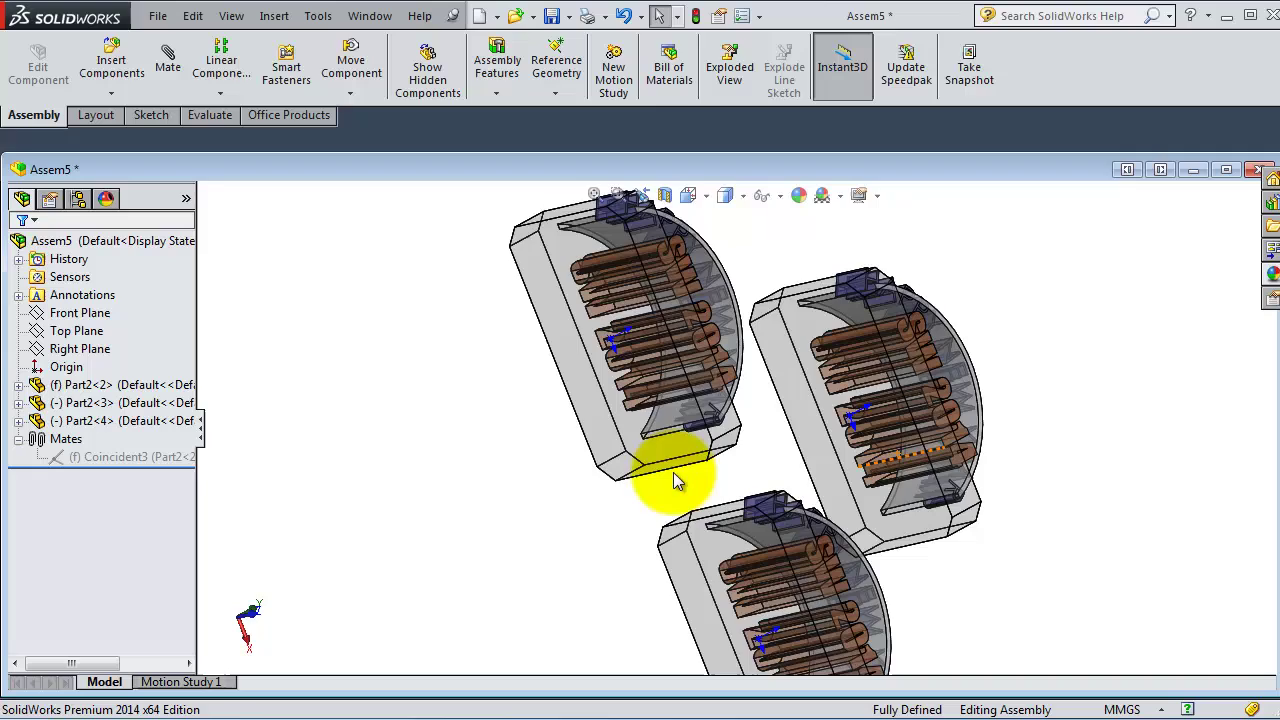
pyautogui.moveTo(677, 471); pyautogui.dragTo(786, 406, button='middle')
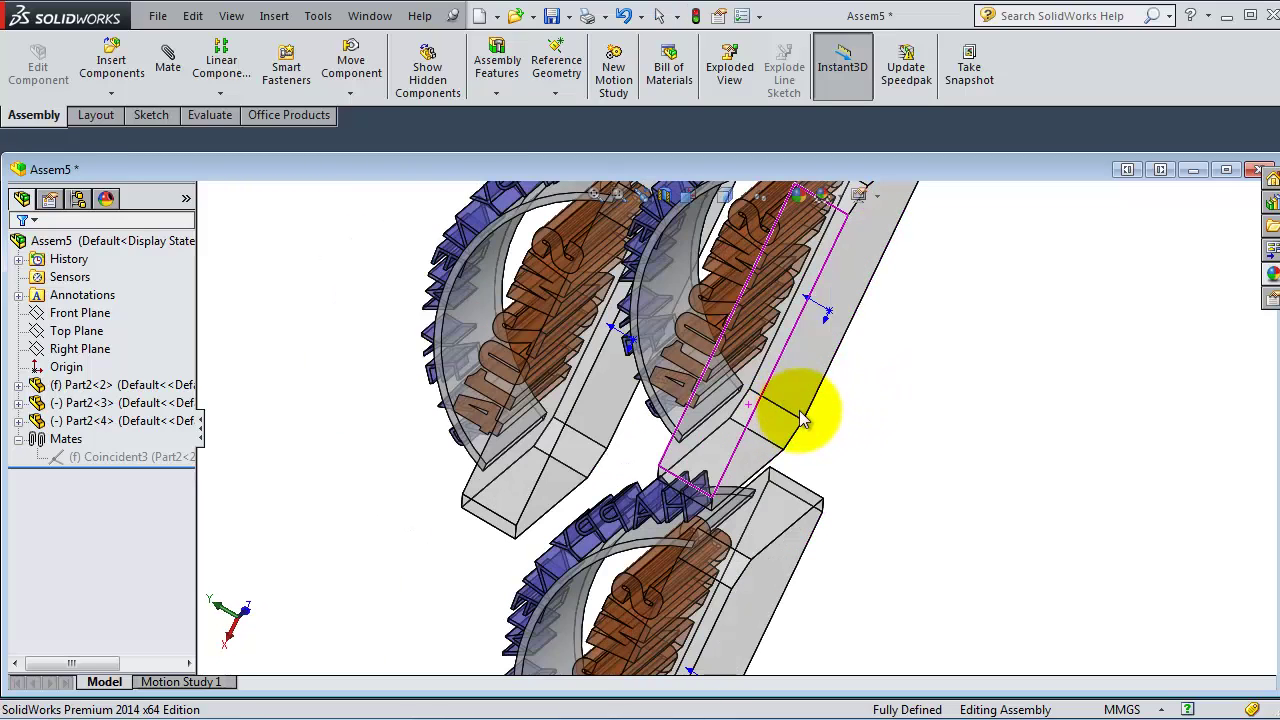
# Select Part2<4> and start a mate with Face<1> of its base as the first reference.
pyautogui.click(787, 418)
pyautogui.click(788, 379)
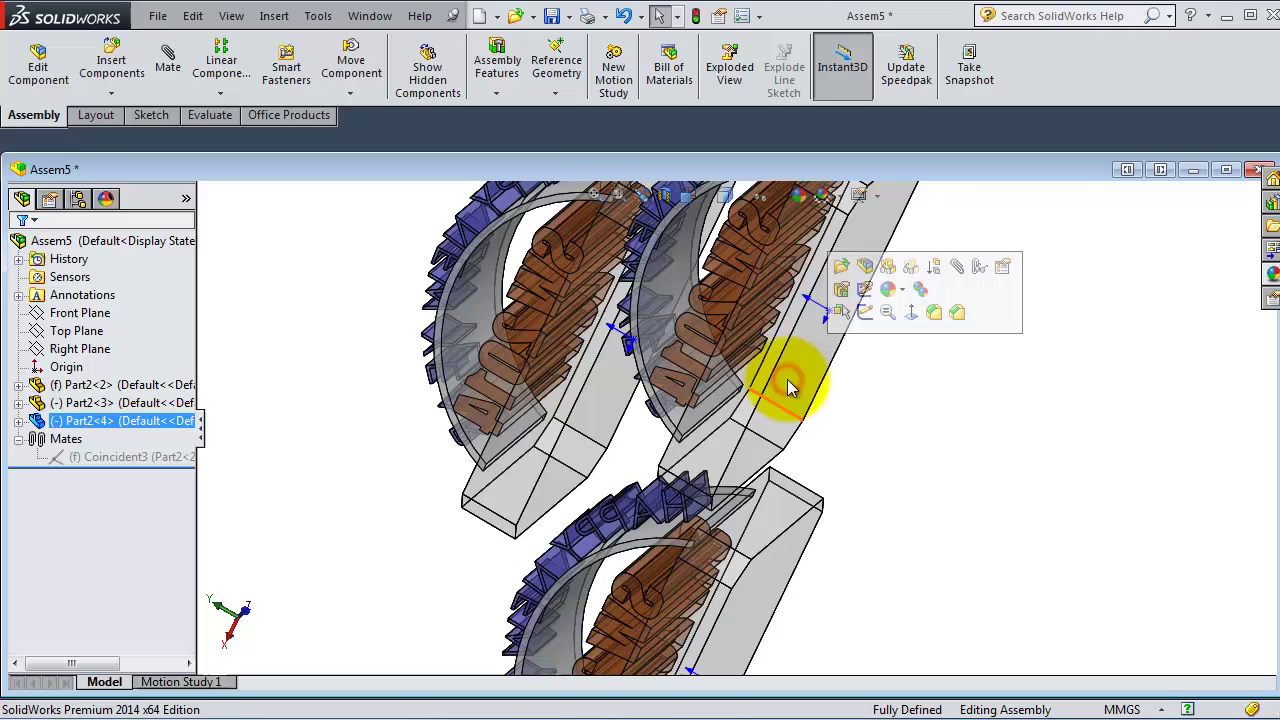
pyautogui.click(960, 269)
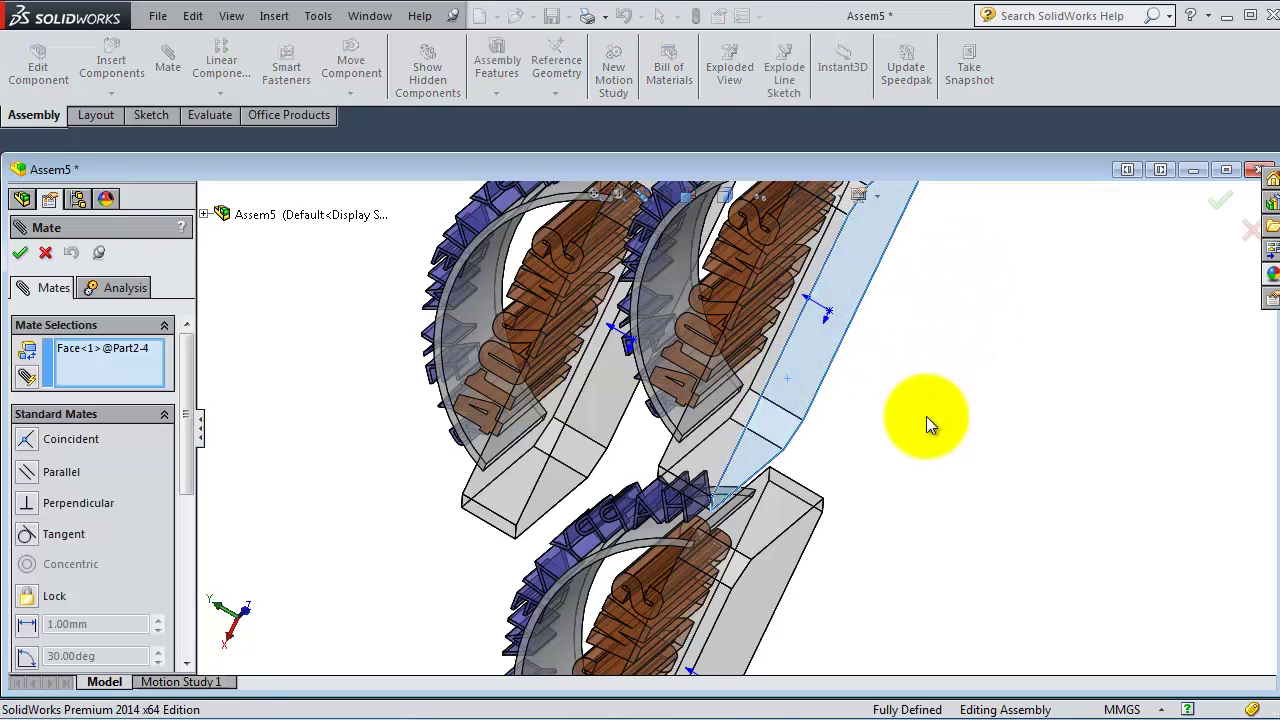
pyautogui.moveTo(912, 405)
pyautogui.mouseDown(button='middle')
pyautogui.moveTo(871, 357)
pyautogui.moveTo(820, 366)
pyautogui.moveTo(800, 423)
pyautogui.moveTo(925, 420)
pyautogui.mouseUp(button='middle')
pyautogui.scroll(2, 903, 433)
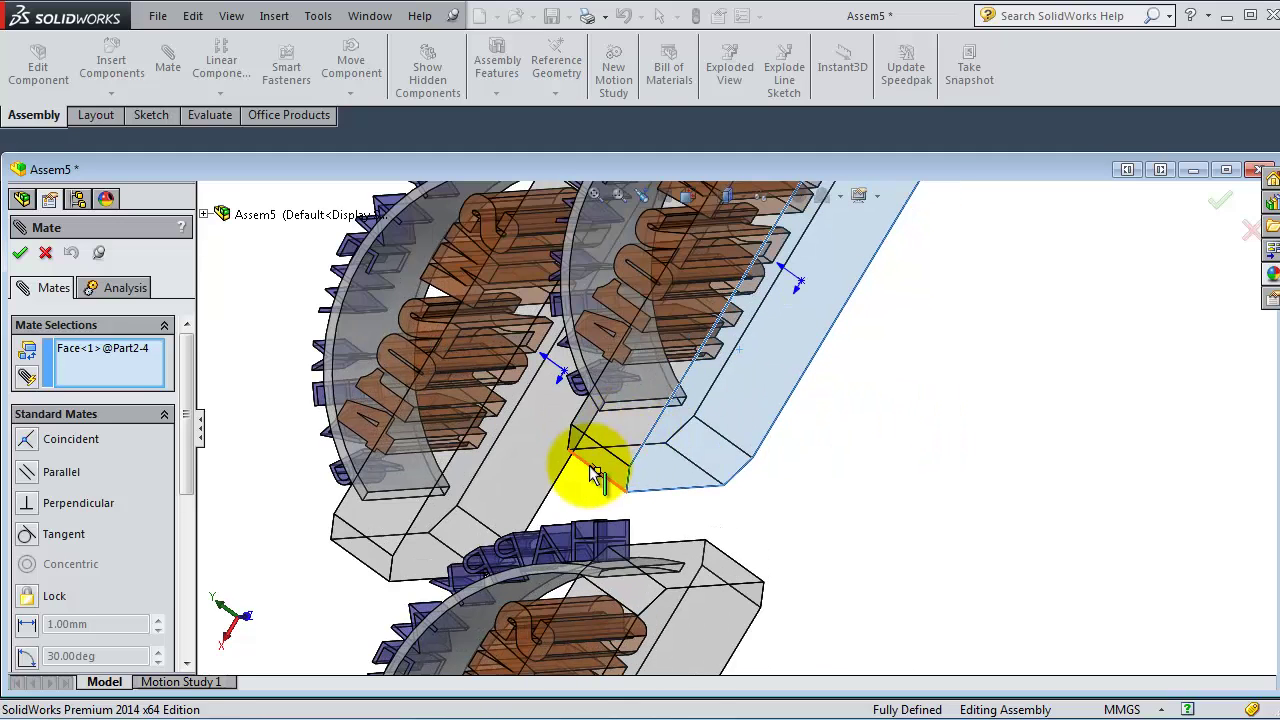
# Mate Part2<4>'s base face coincident to Part2<2>'s base face with flipped alignment.
pyautogui.click(508, 466)
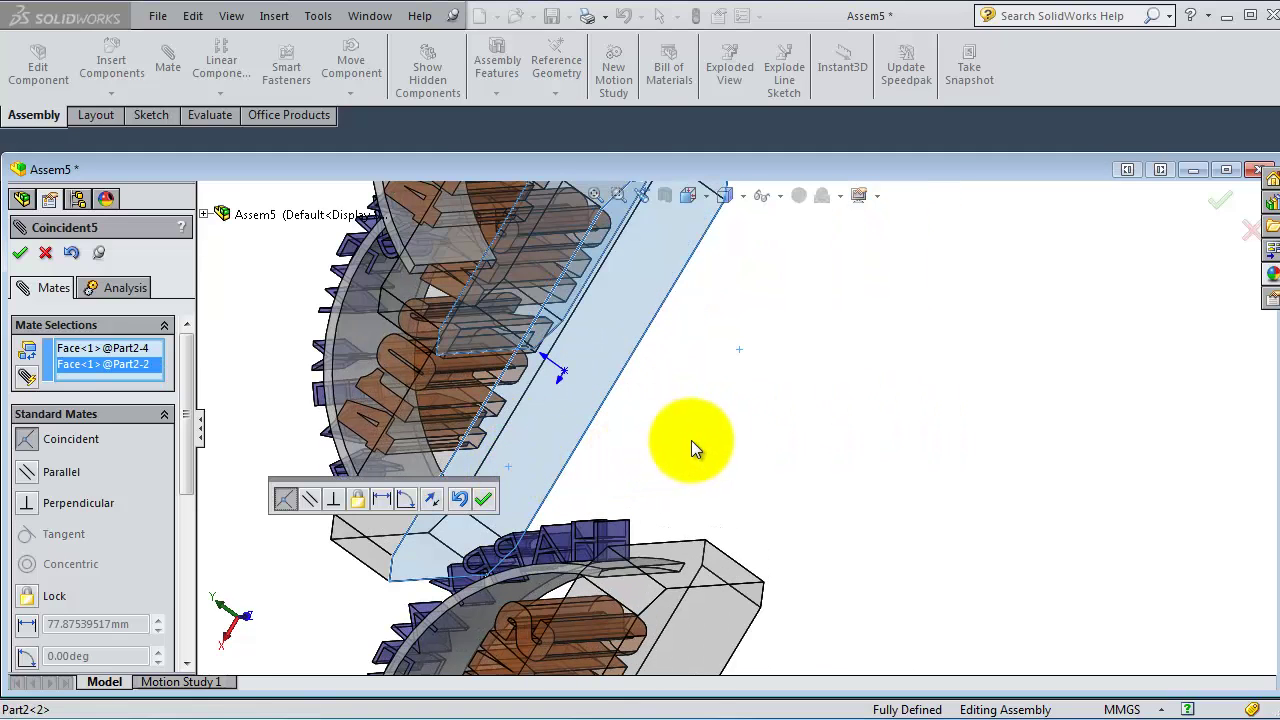
pyautogui.moveTo(691, 440); pyautogui.dragTo(790, 304, button='middle')
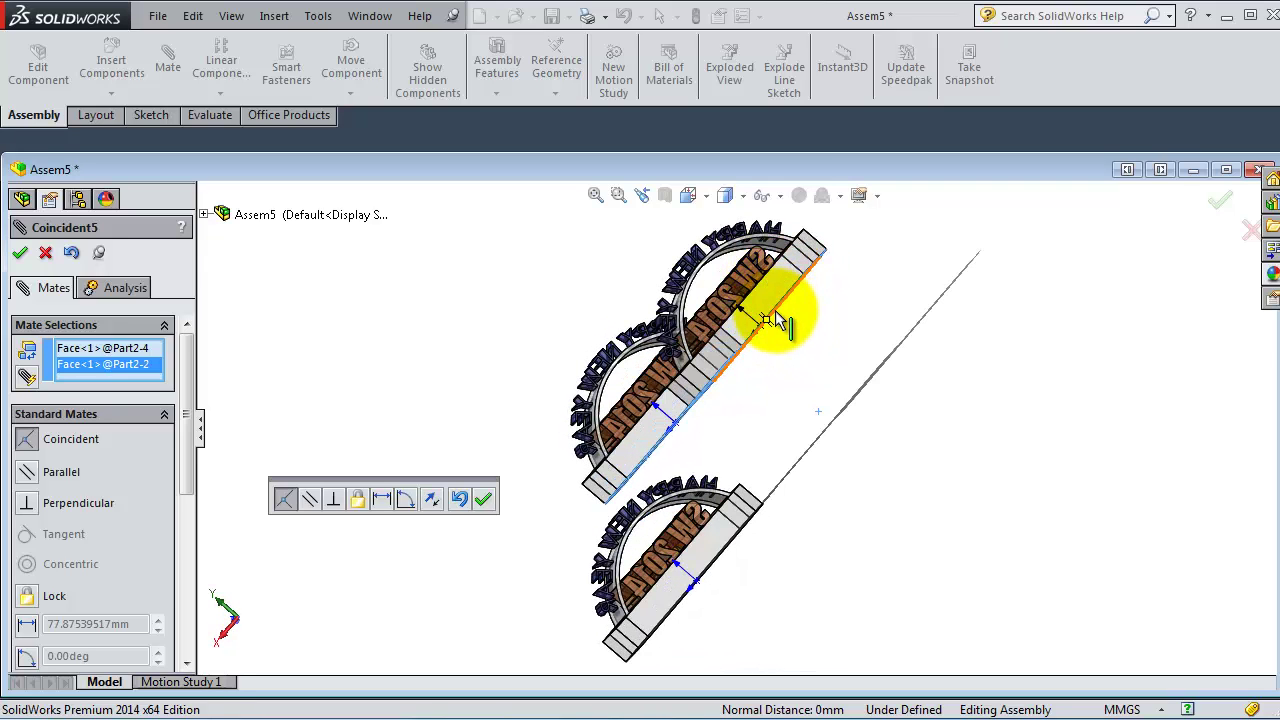
pyautogui.click(432, 499)
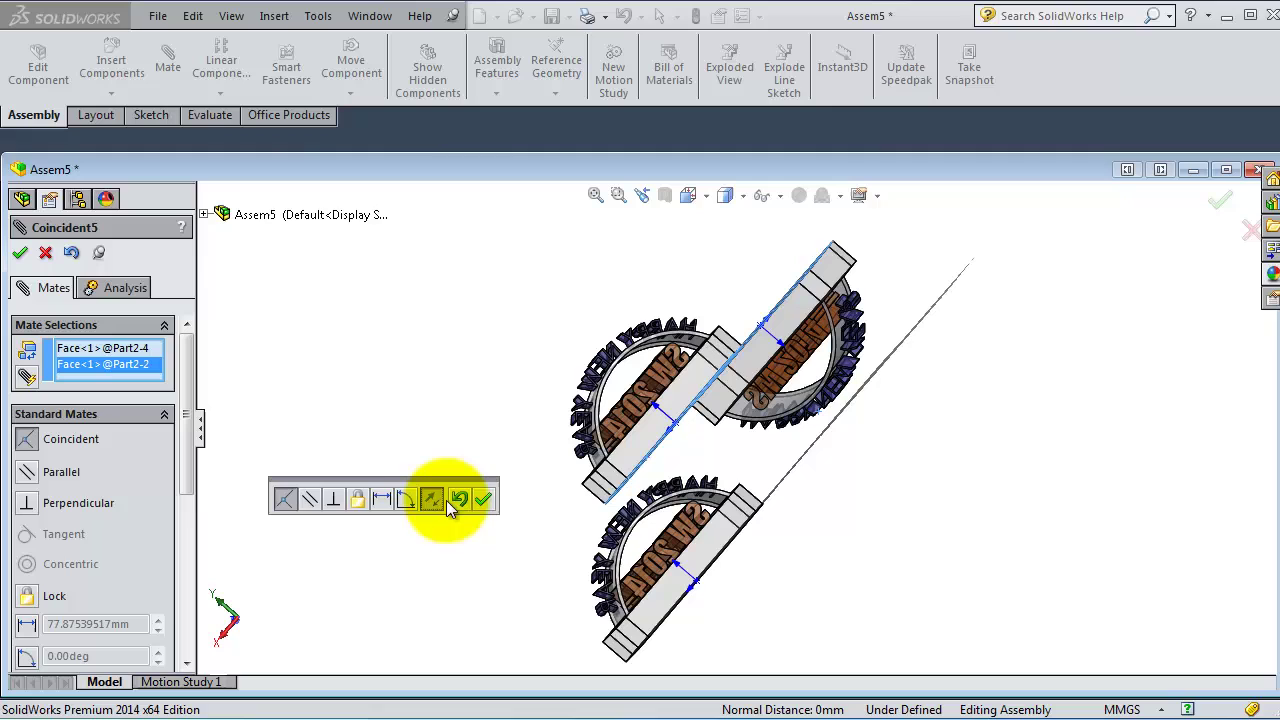
pyautogui.click(485, 500)
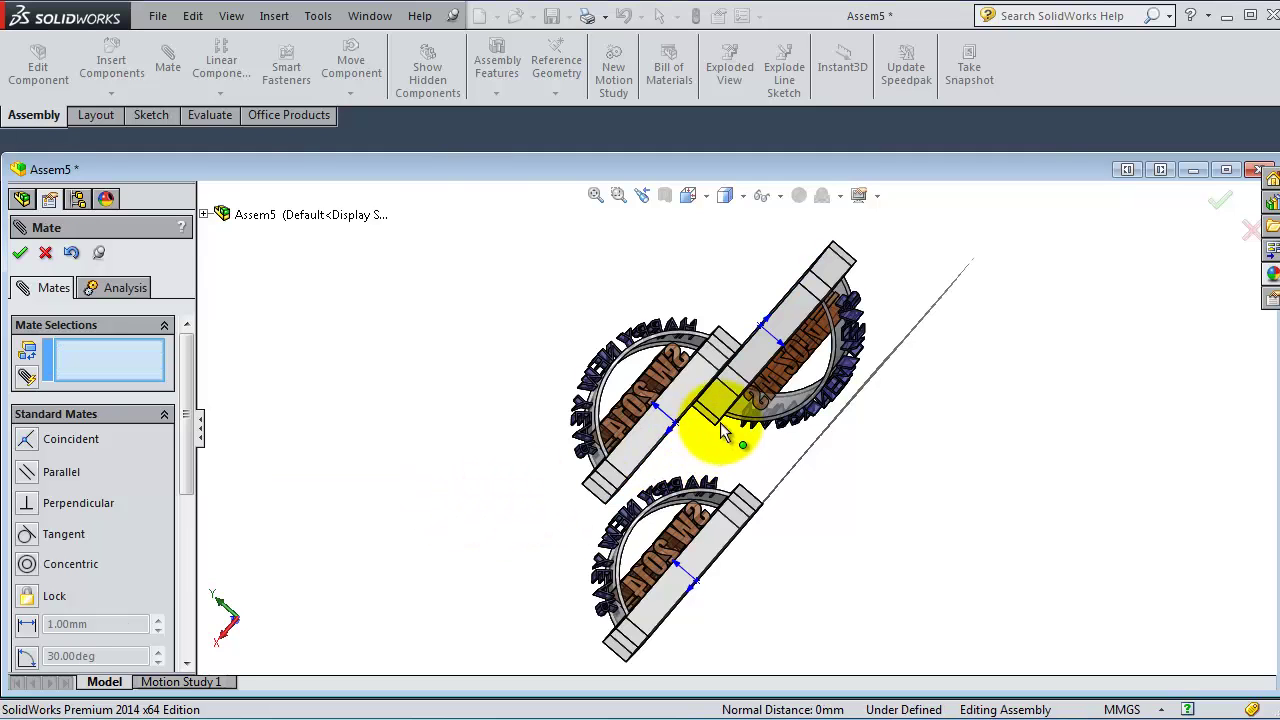
pyautogui.moveTo(725, 430); pyautogui.dragTo(797, 456, button='middle')
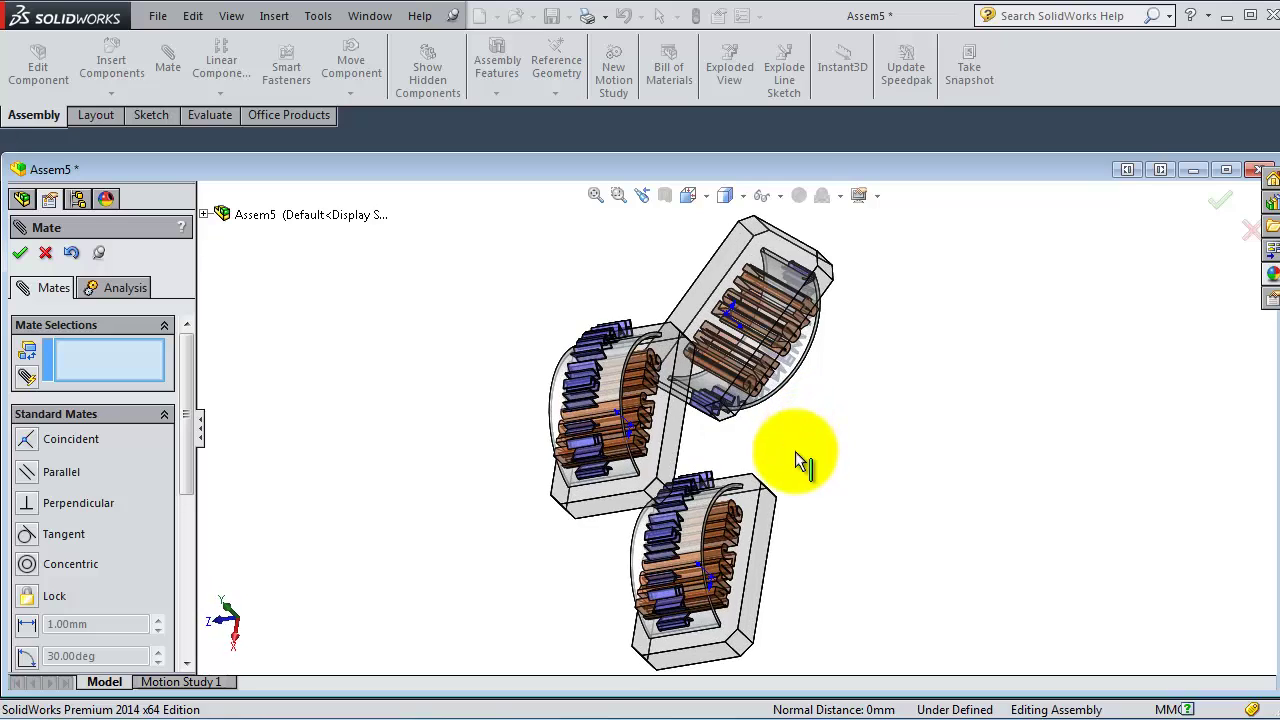
# Add a coincident mate between the matching block edges of Part2-2 and Part2-4.
pyautogui.moveTo(790, 338); pyautogui.dragTo(760, 300, button='middle')
pyautogui.scroll(-5, 740, 320)
pyautogui.moveTo(722, 347); pyautogui.dragTo(699, 342, button='middle')
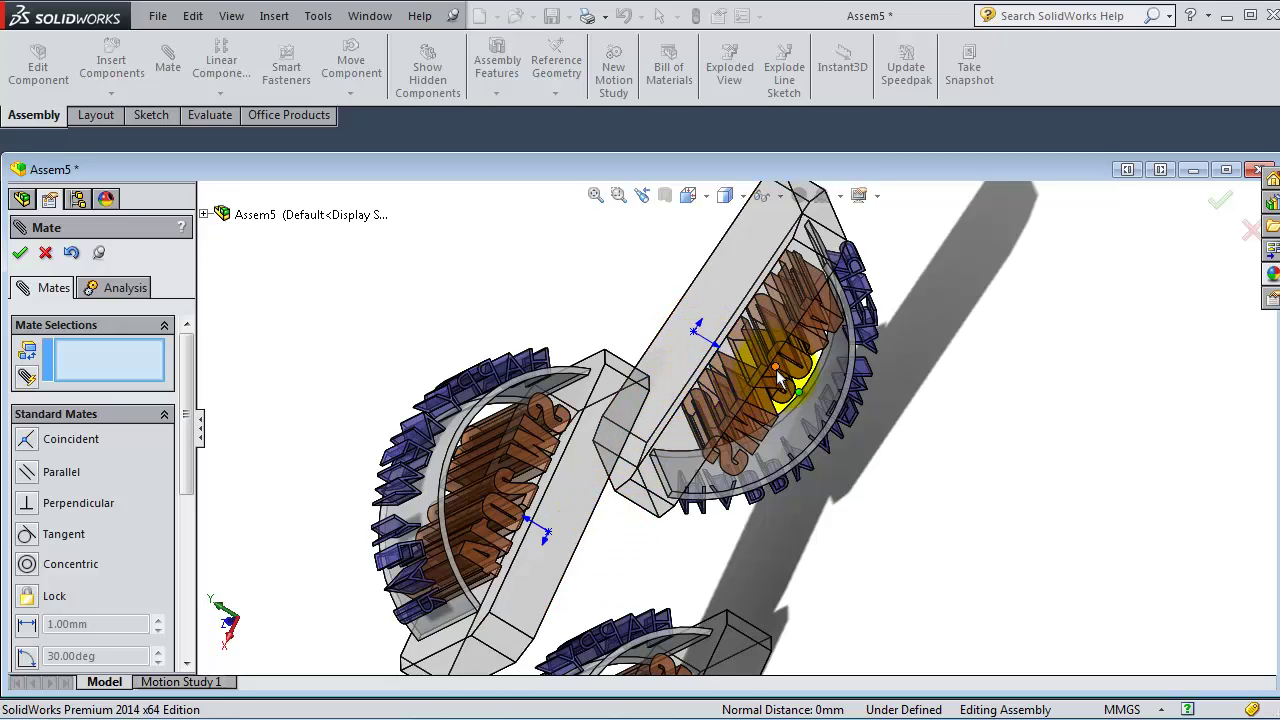
pyautogui.scroll(-3, 655, 485)
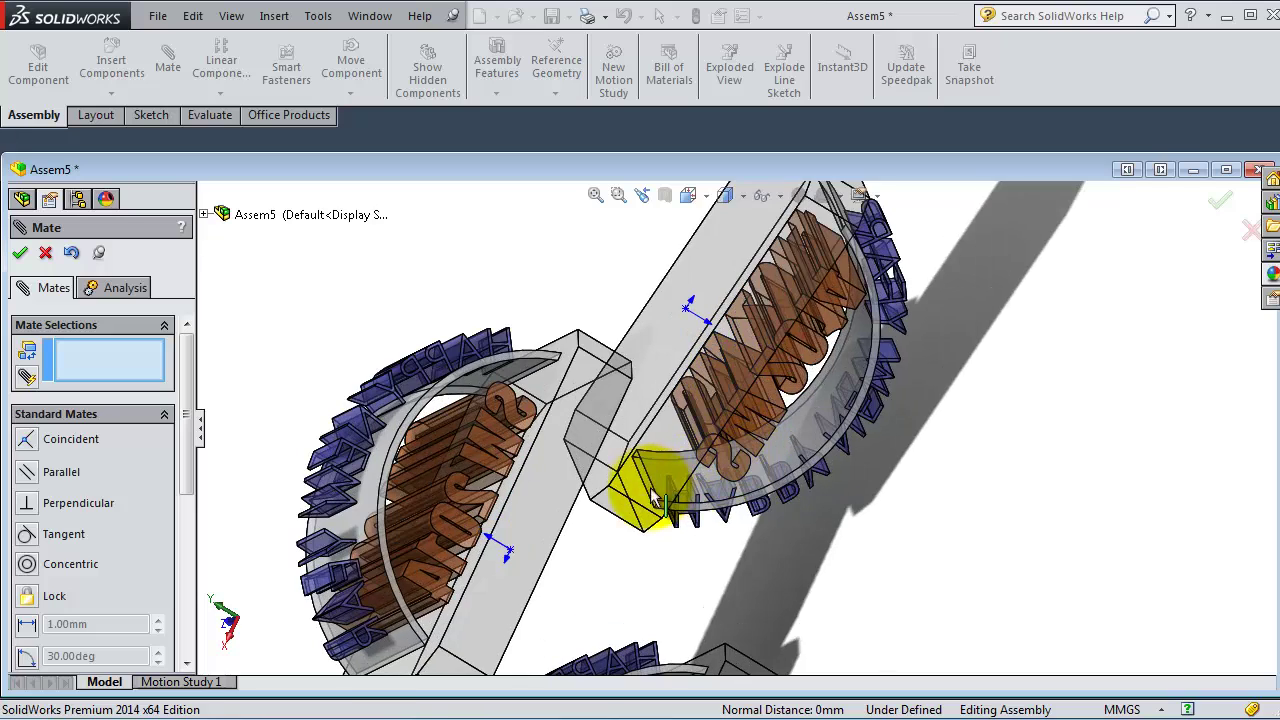
pyautogui.scroll(-2, 627, 507)
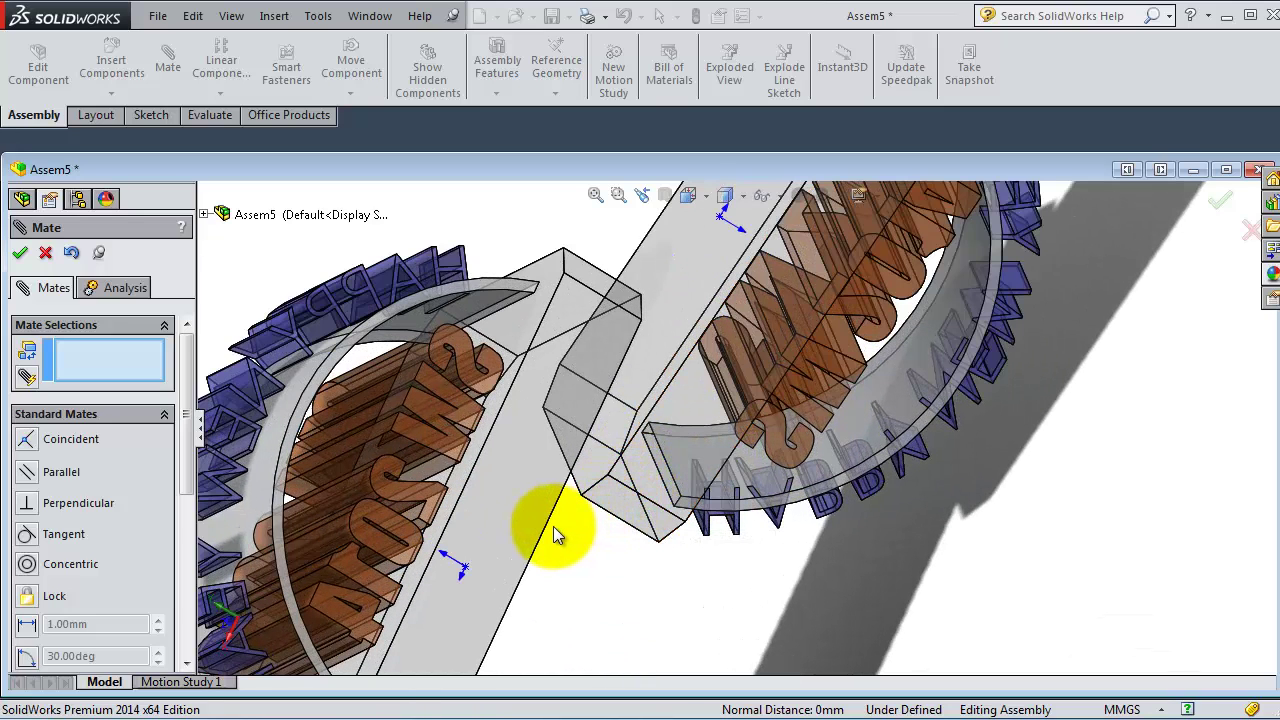
pyautogui.click(551, 524)
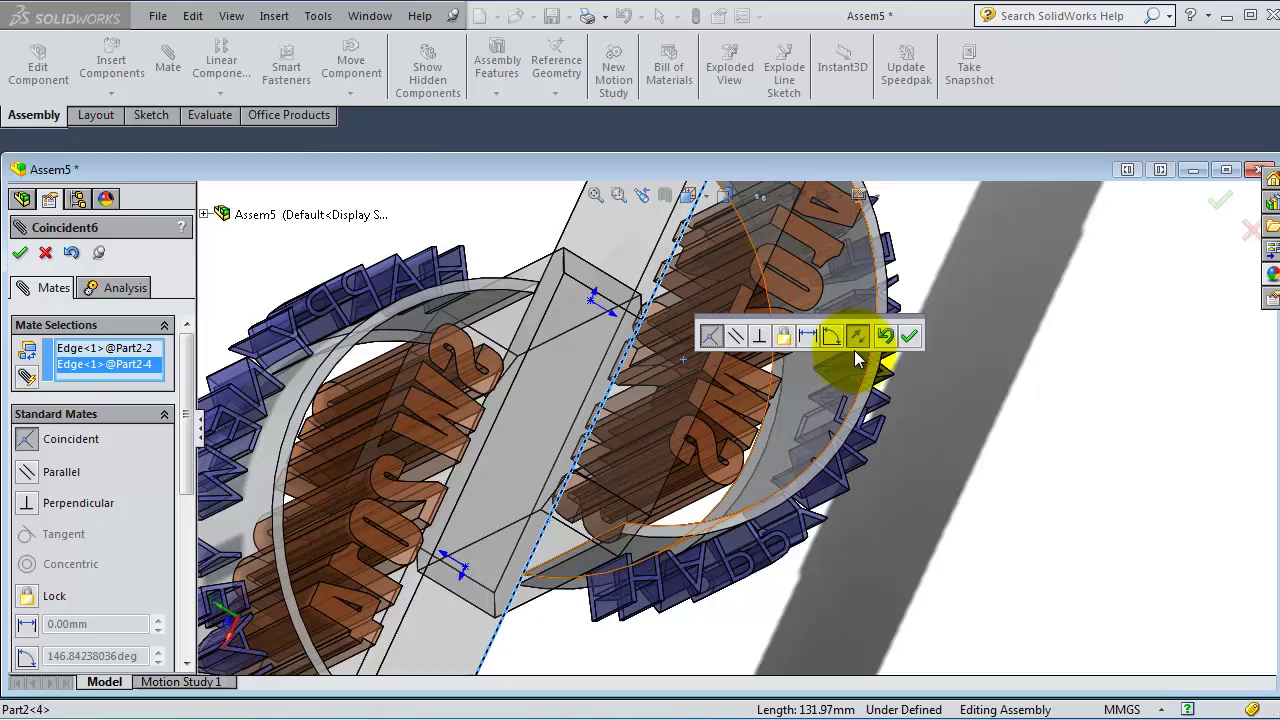
pyautogui.click(916, 341)
# Add a coincident mate between a block face of Part2-2 and one of Part2-4.
pyautogui.scroll(2, 888, 407)
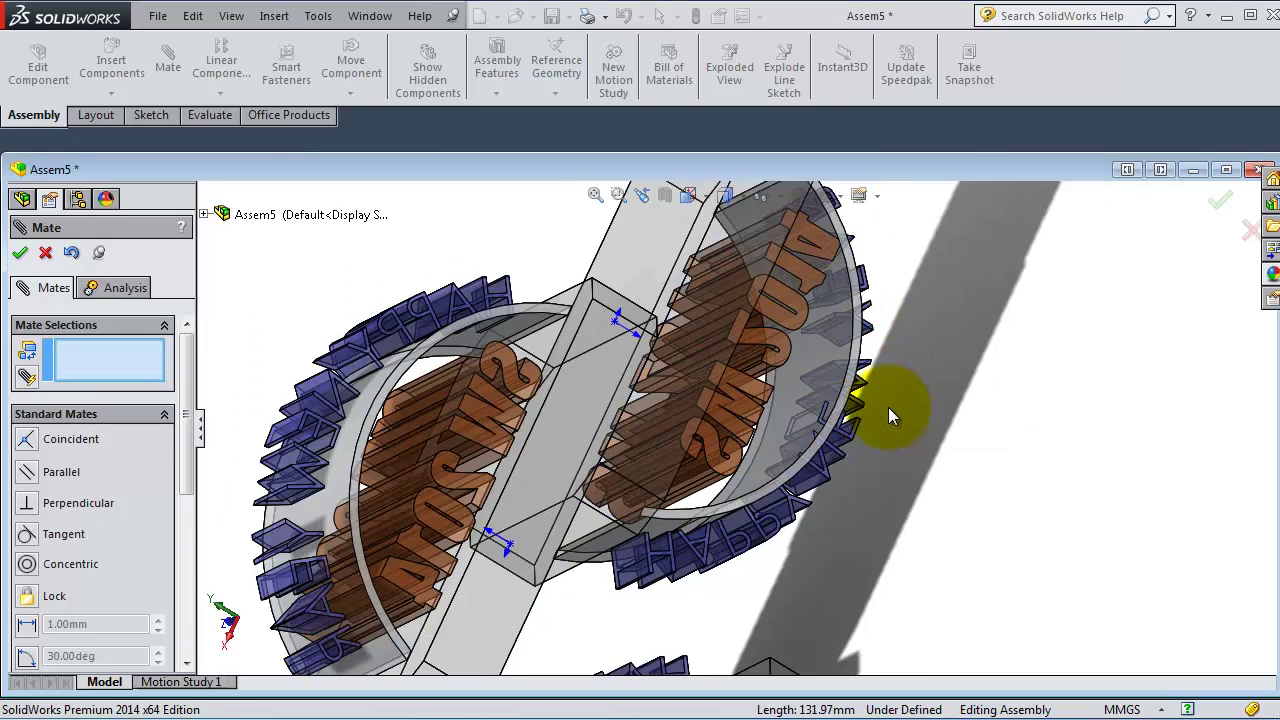
pyautogui.press('Left')
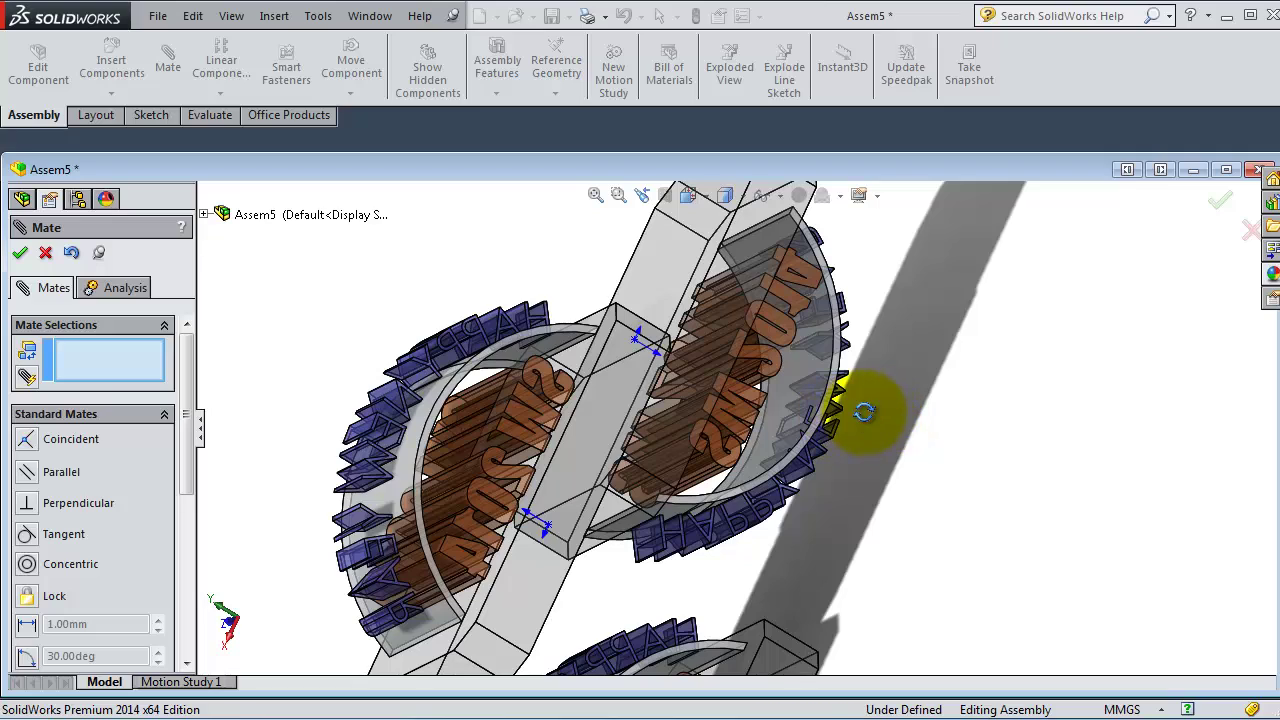
pyautogui.moveTo(864, 410); pyautogui.dragTo(845, 370, button='middle')
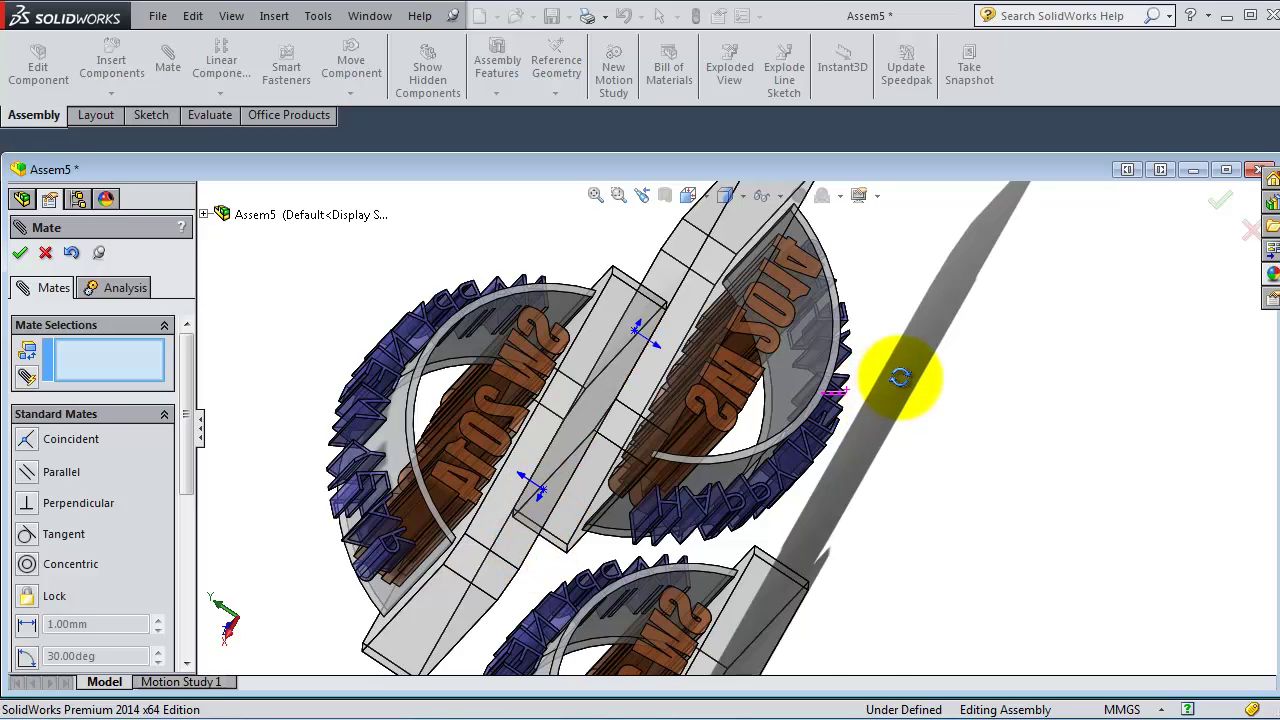
pyautogui.moveTo(900, 377); pyautogui.dragTo(788, 293, button='middle')
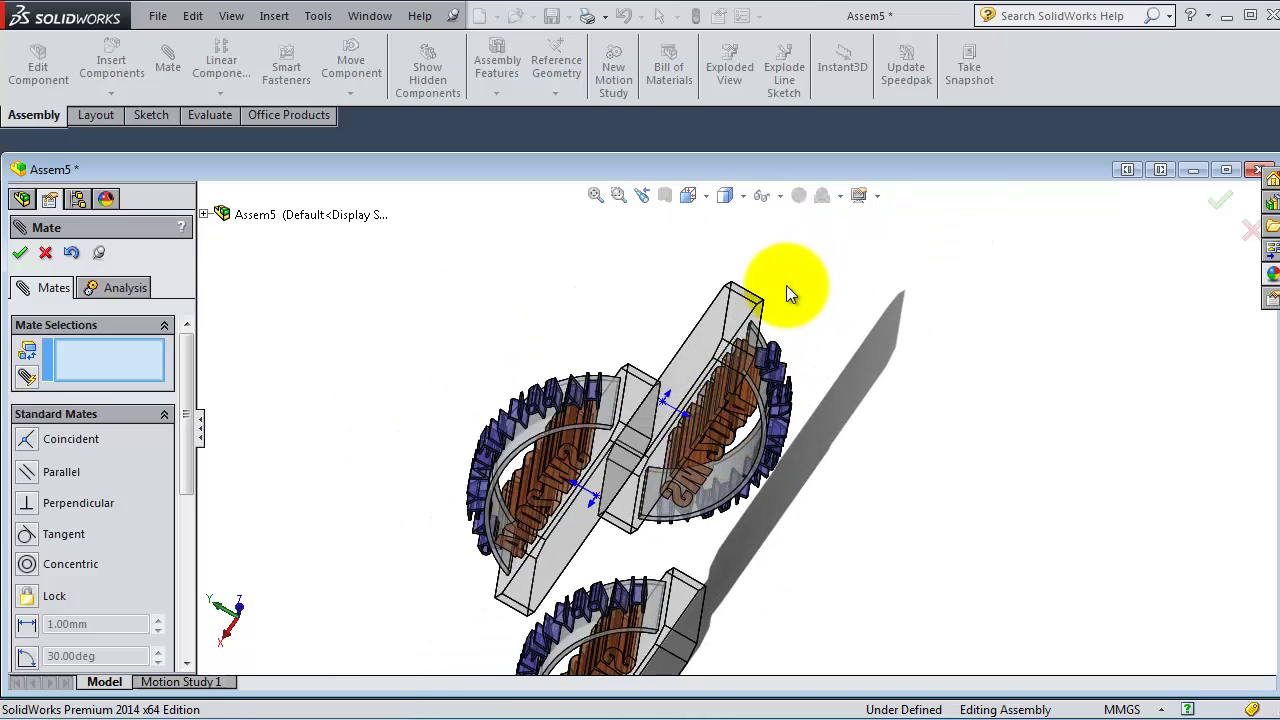
pyautogui.scroll(-5, 686, 400)
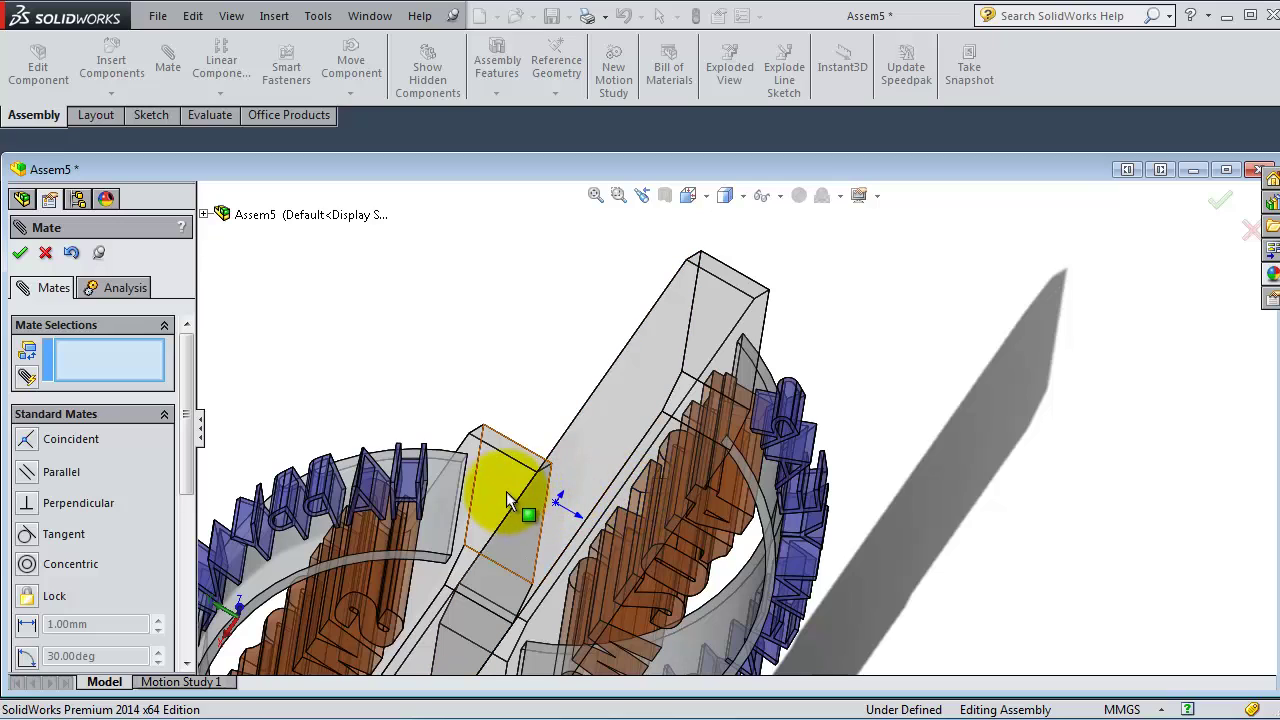
pyautogui.click(705, 311)
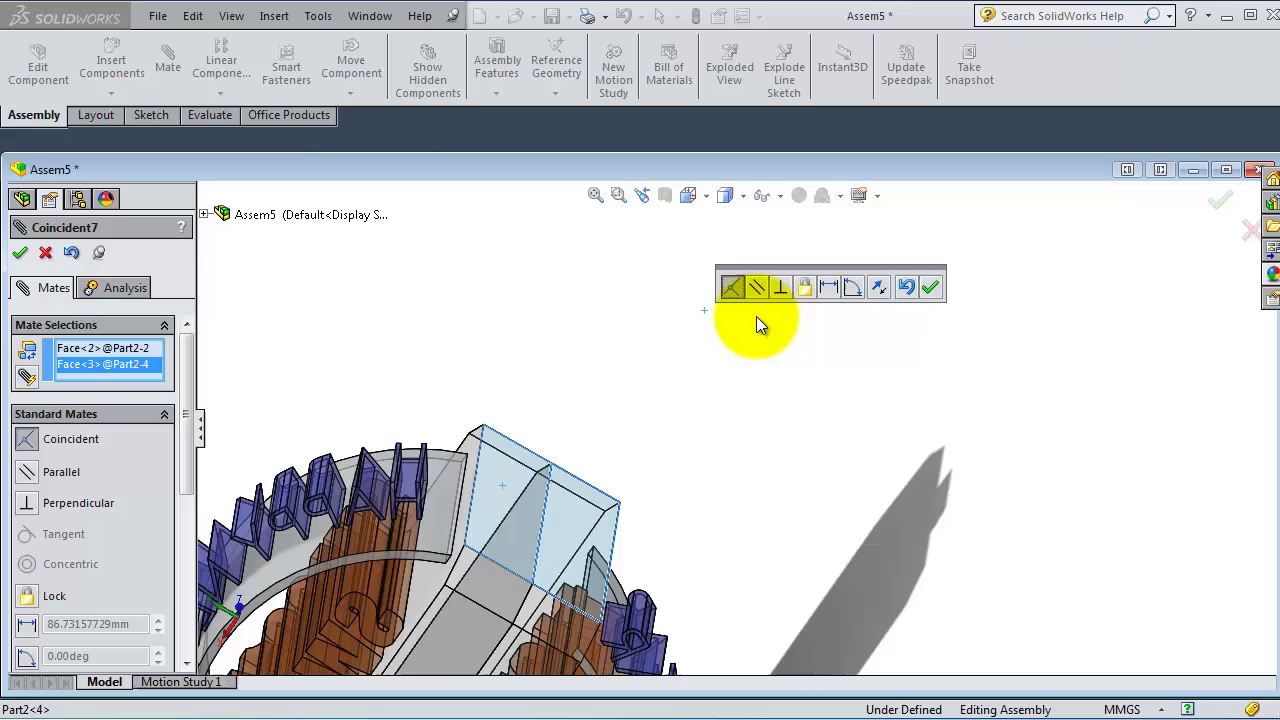
pyautogui.click(933, 288)
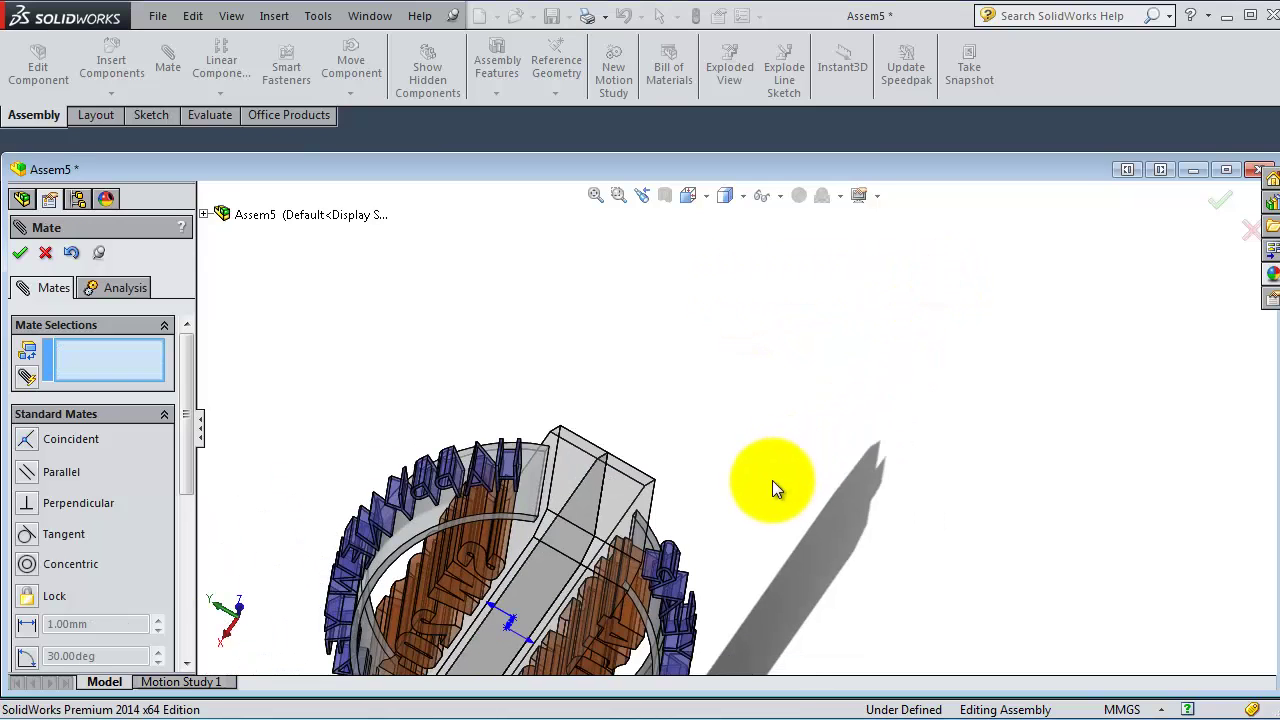
# Turn the lettered faces toward the viewer and close the Mate PropertyManager with Coincident7 listed.
pyautogui.moveTo(777, 488)
pyautogui.mouseDown(button='middle')
pyautogui.moveTo(749, 514)
pyautogui.moveTo(840, 311)
pyautogui.moveTo(966, 286)
pyautogui.moveTo(786, 491)
pyautogui.mouseUp(button='middle')
pyautogui.scroll(-5, 794, 523)
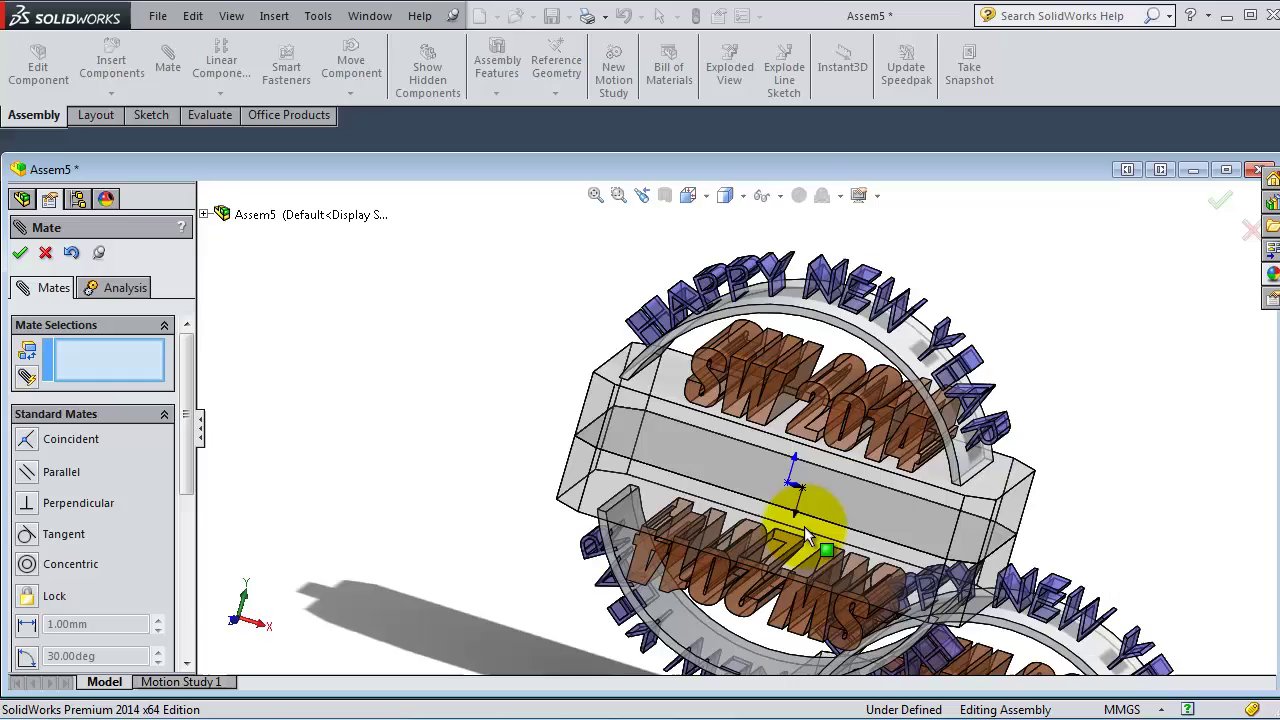
pyautogui.scroll(-4, 806, 533)
pyautogui.scroll(-2, 790, 510)
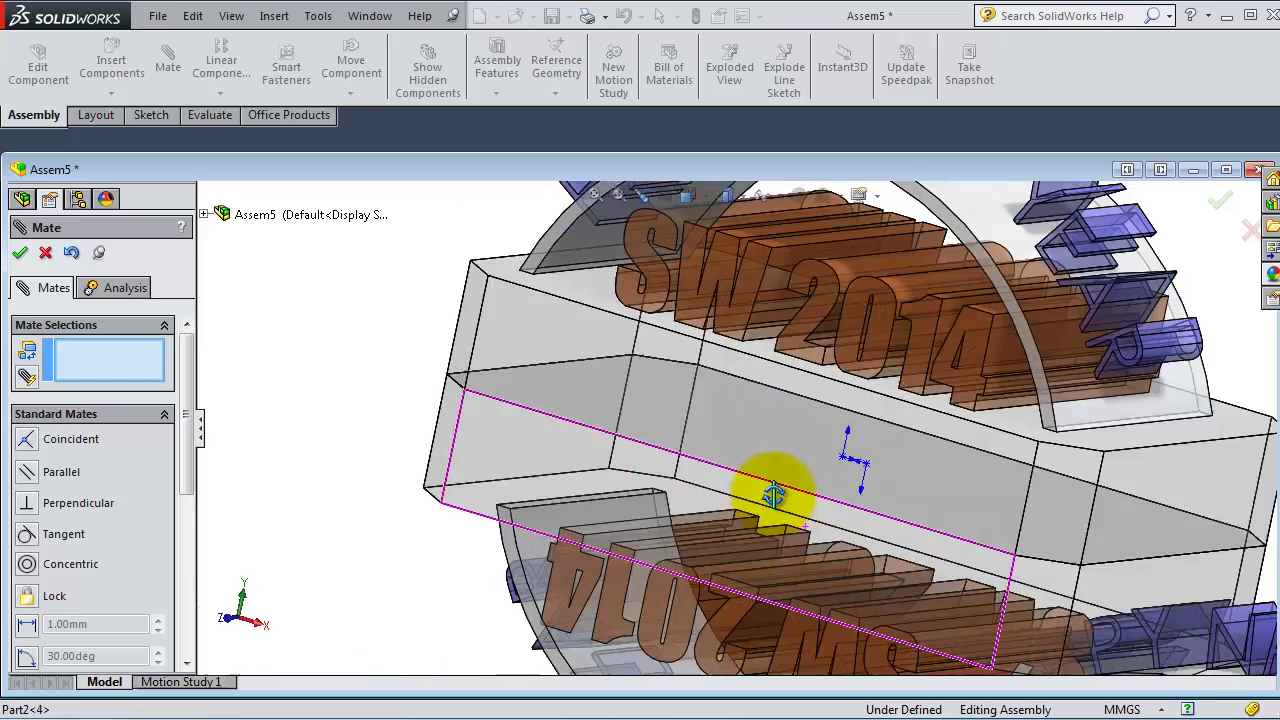
pyautogui.moveTo(773, 494); pyautogui.dragTo(800, 588, button='middle')
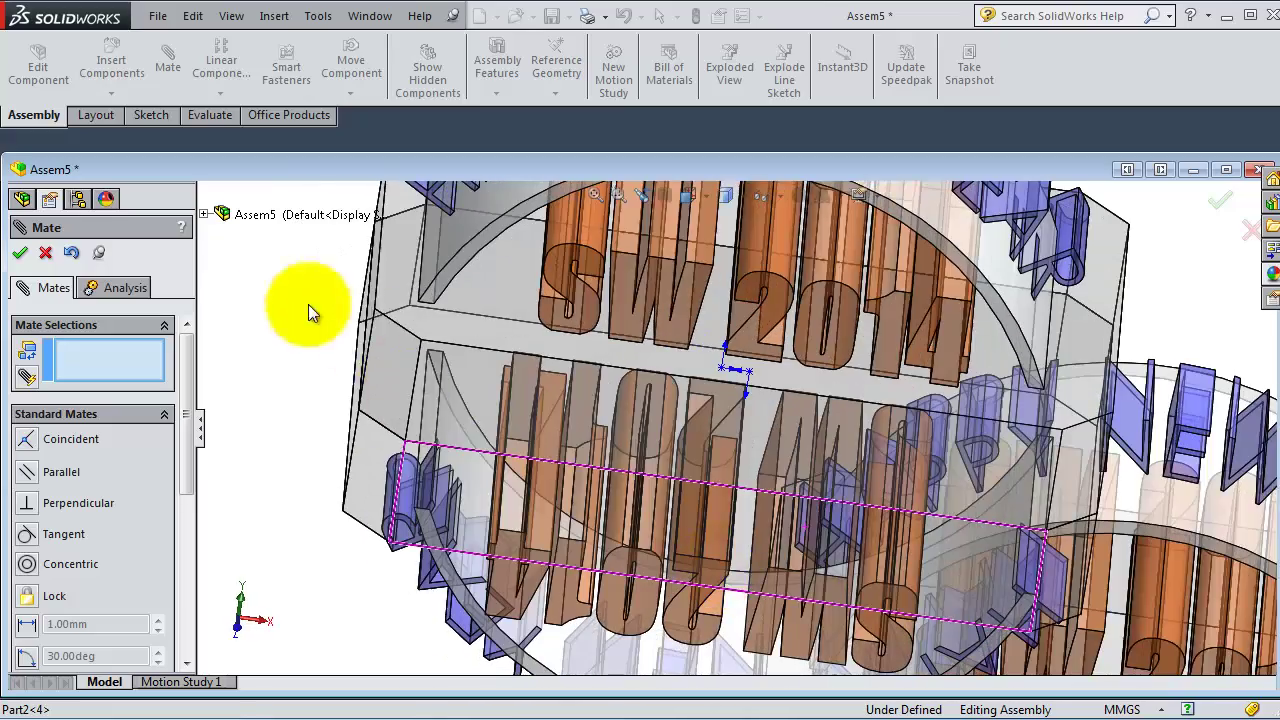
pyautogui.click(18, 253)
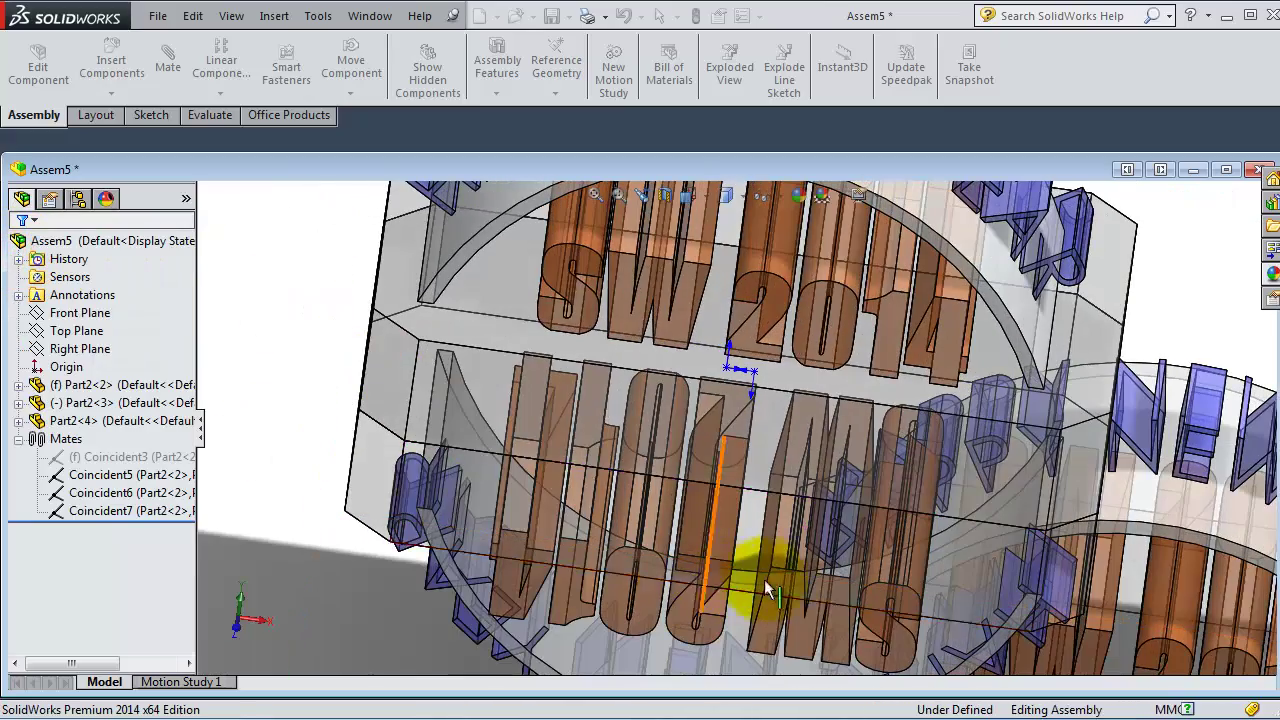
# Delete the extra arch copy Part2<3> so the assembly reads Fully Defined.
pyautogui.moveTo(771, 586); pyautogui.dragTo(686, 472, button='middle')
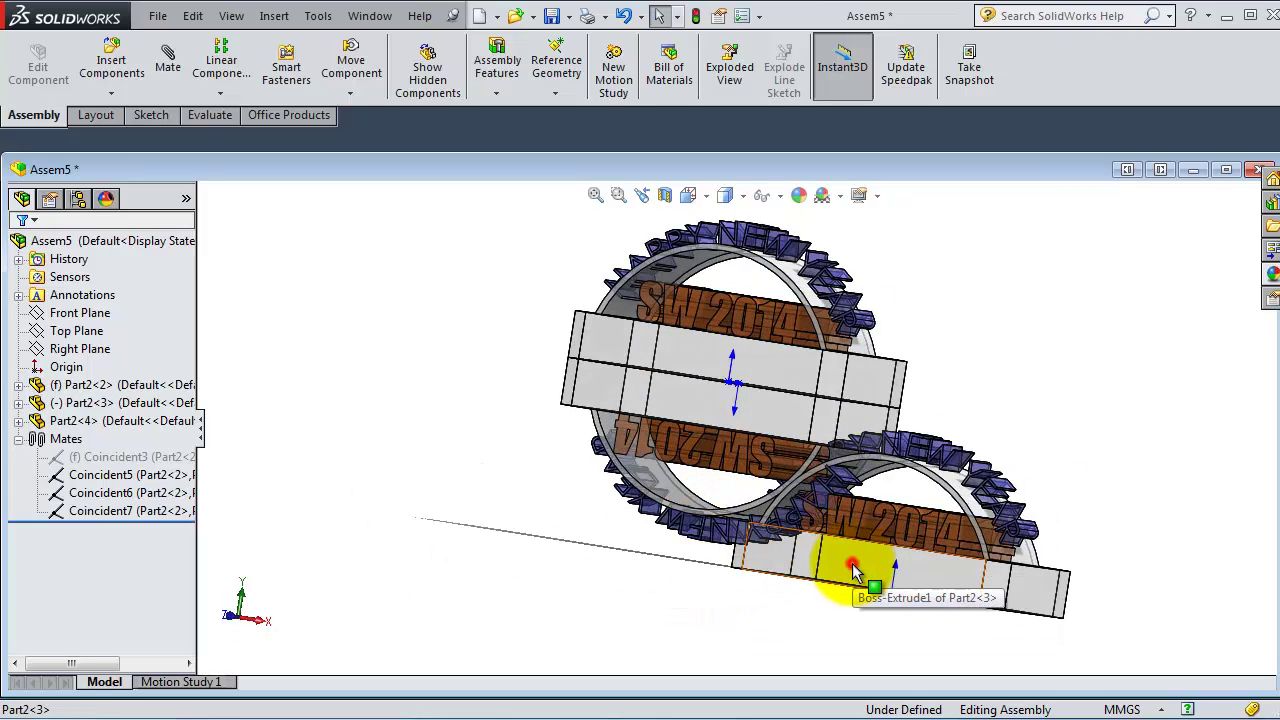
pyautogui.click(853, 566)
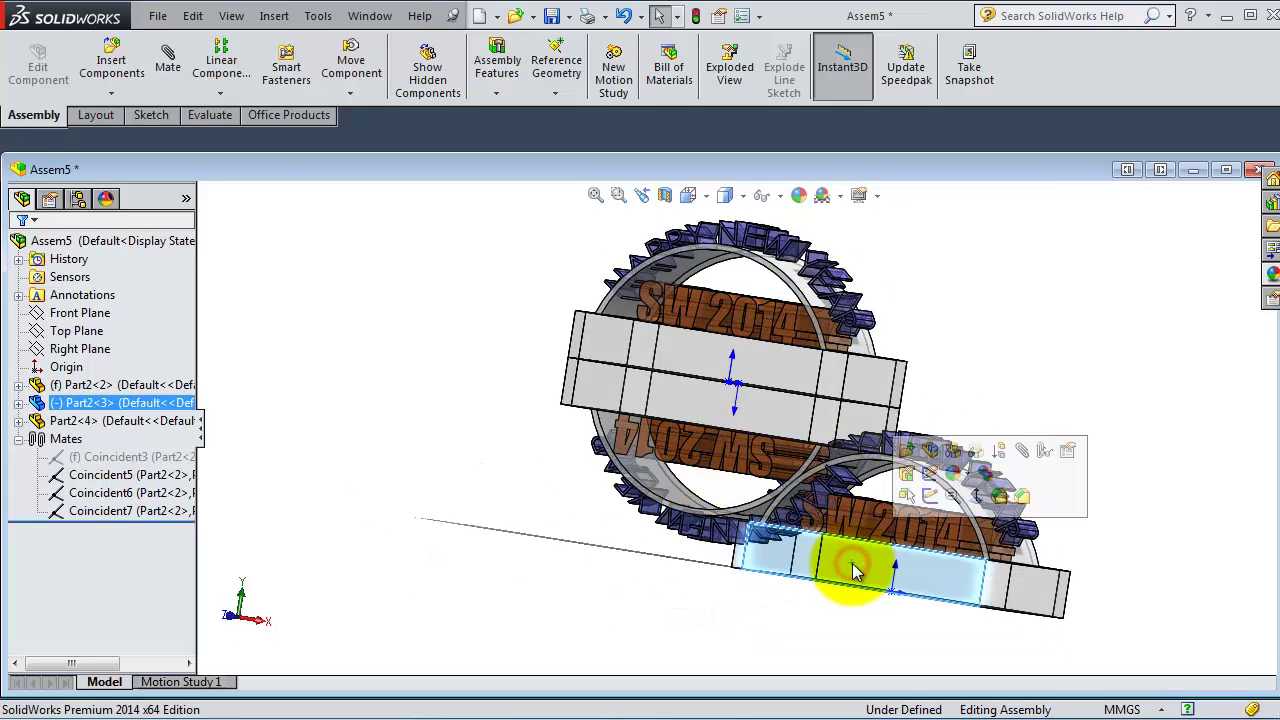
pyautogui.rightClick(168, 410)
pyautogui.click(205, 626)
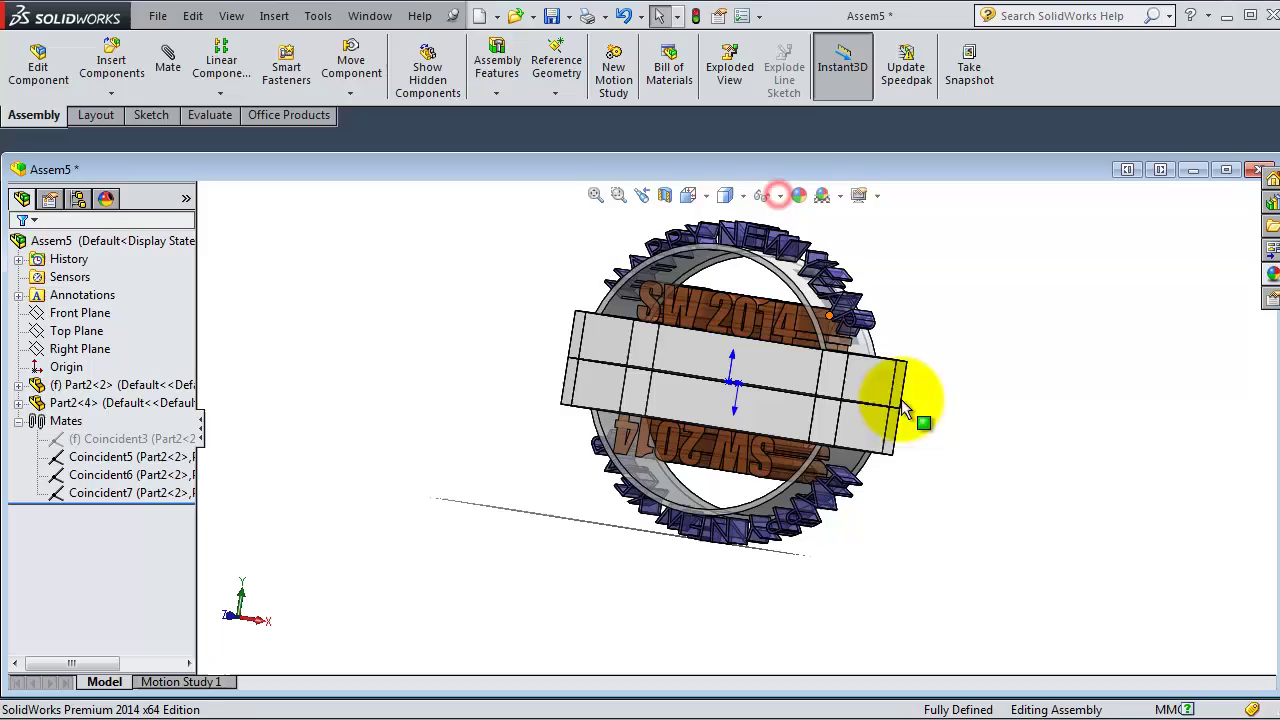
# Select the top edge of the block to prepare a new mate.
pyautogui.moveTo(903, 408); pyautogui.dragTo(752, 421, button='middle')
pyautogui.scroll(-5, 757, 410)
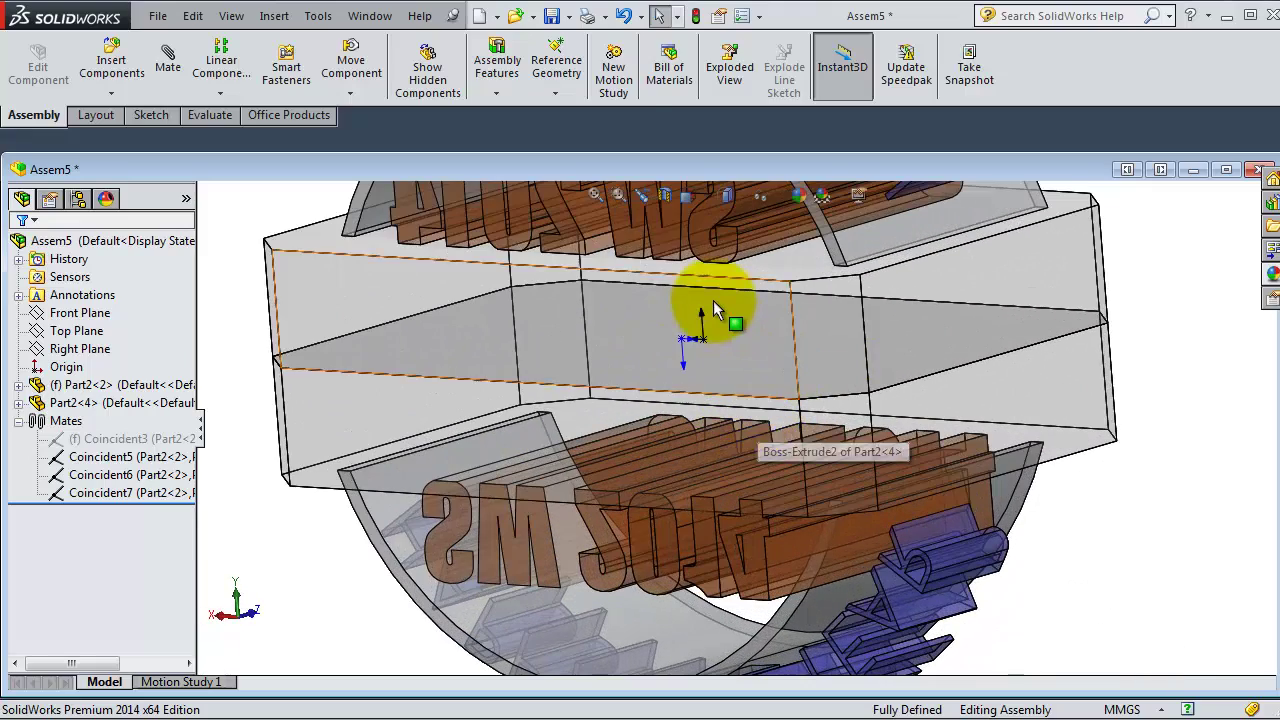
pyautogui.click(716, 280)
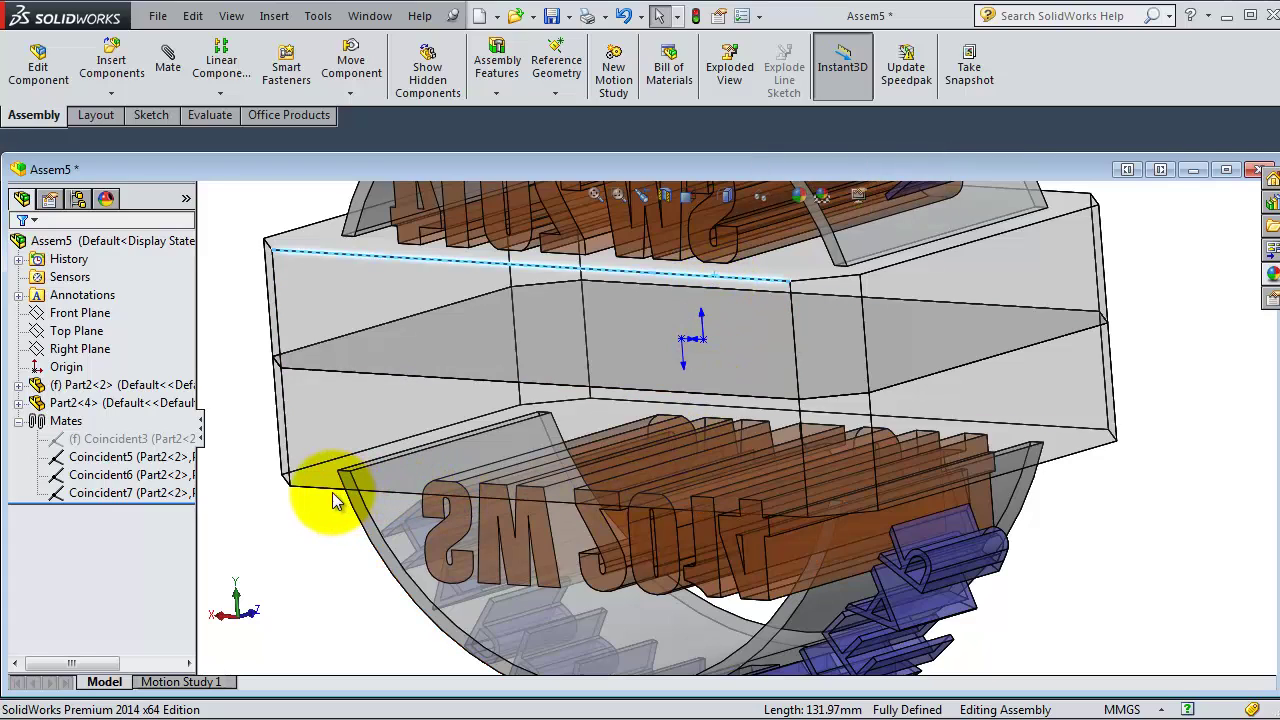
pyautogui.moveTo(309, 514); pyautogui.dragTo(300, 480, button='middle')
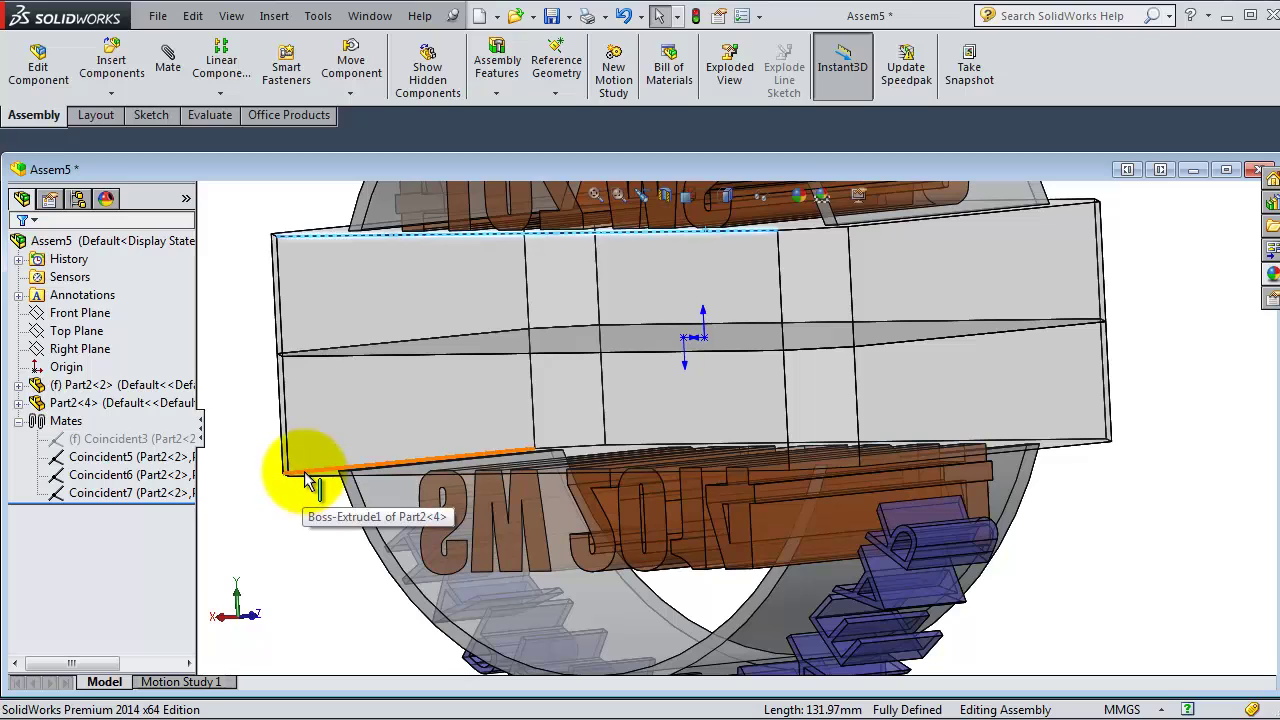
# Try an edge mate from the top edge to the block's lower edge, then cancel it as redundant.
pyautogui.click(167, 57)
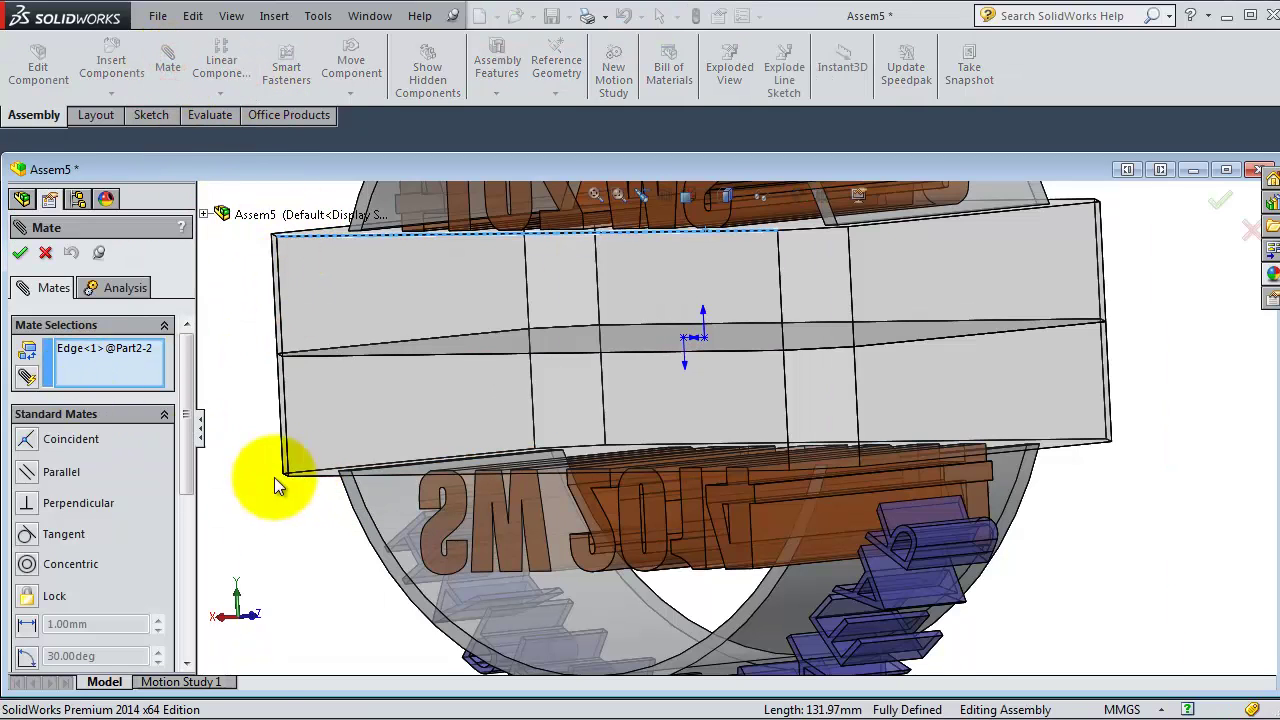
pyautogui.click(302, 468)
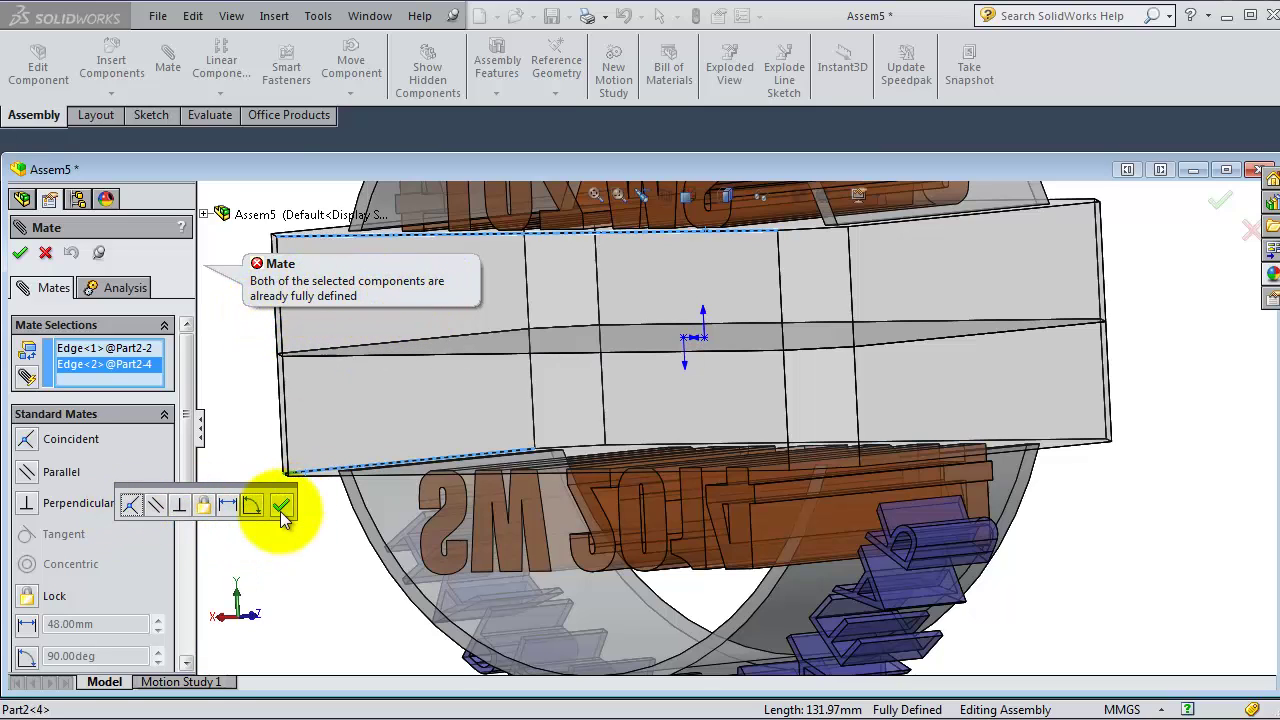
pyautogui.click(47, 255)
pyautogui.moveTo(700, 423); pyautogui.dragTo(829, 691, button='middle')
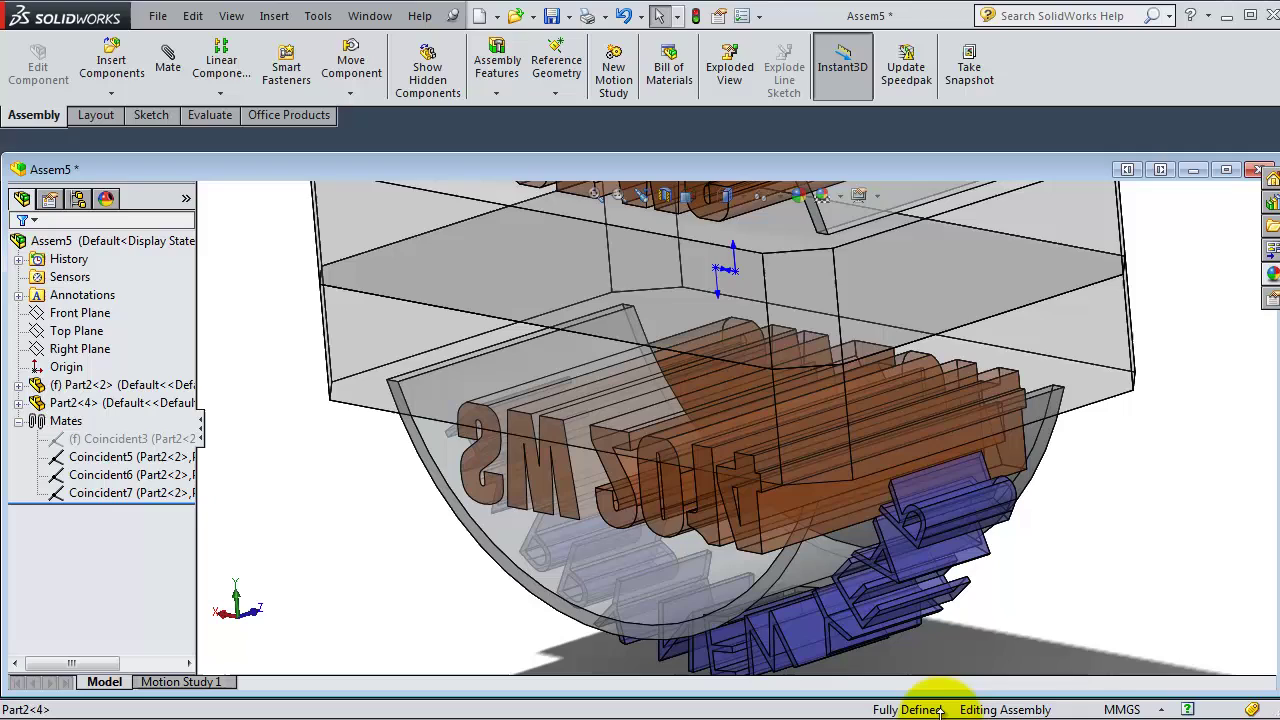